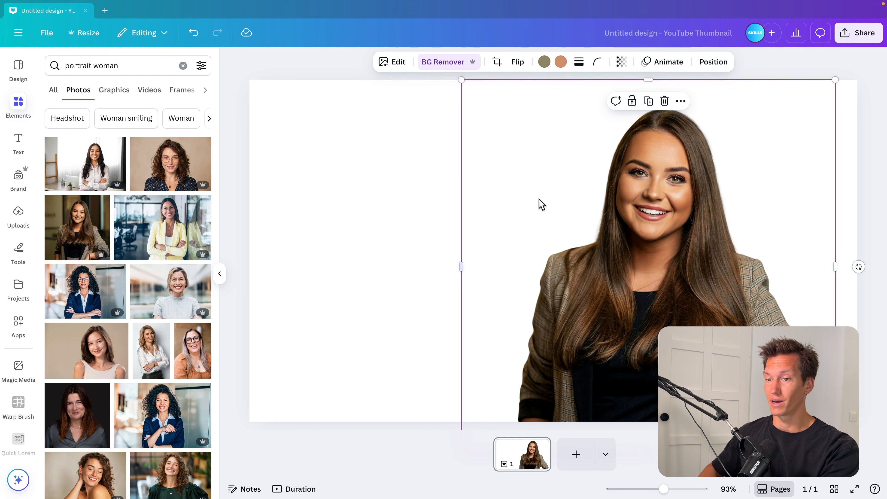
Open Magic Edit for the woman's photo
left_click(396, 66)
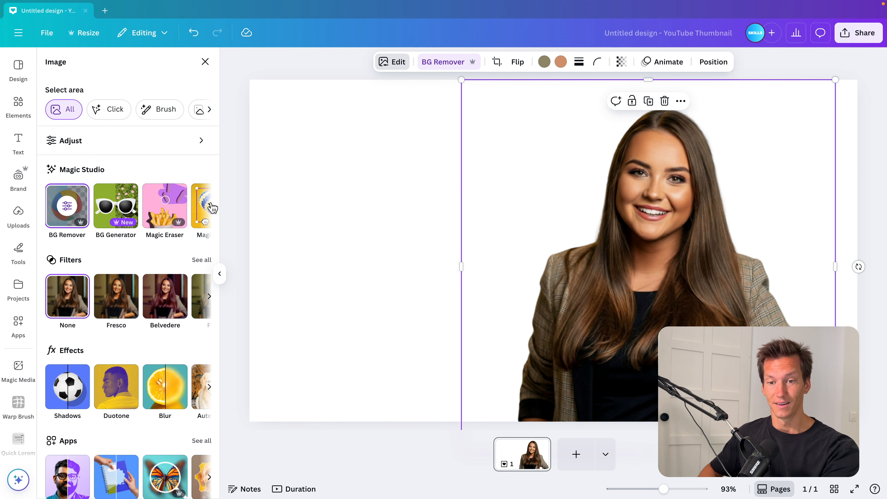
left_click(209, 206)
left_click(166, 206)
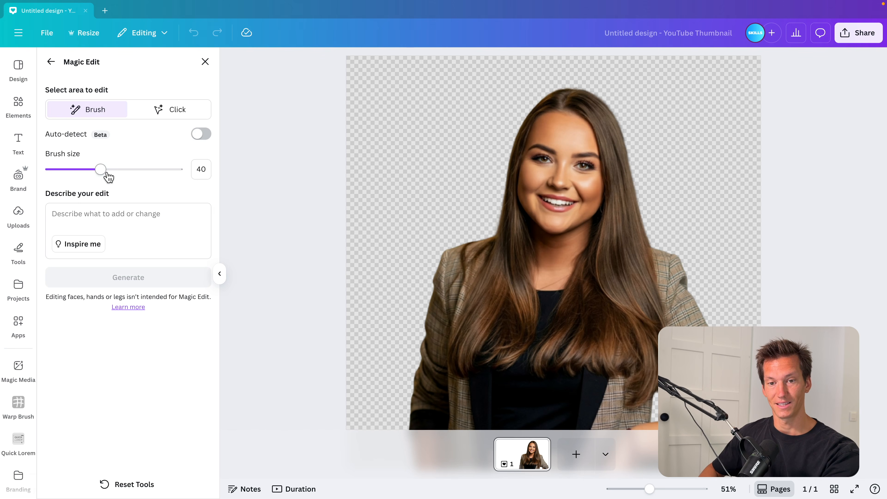
Brush over the woman's blazer on both shoulders and the lower front to mark the area to edit
left_click(173, 110)
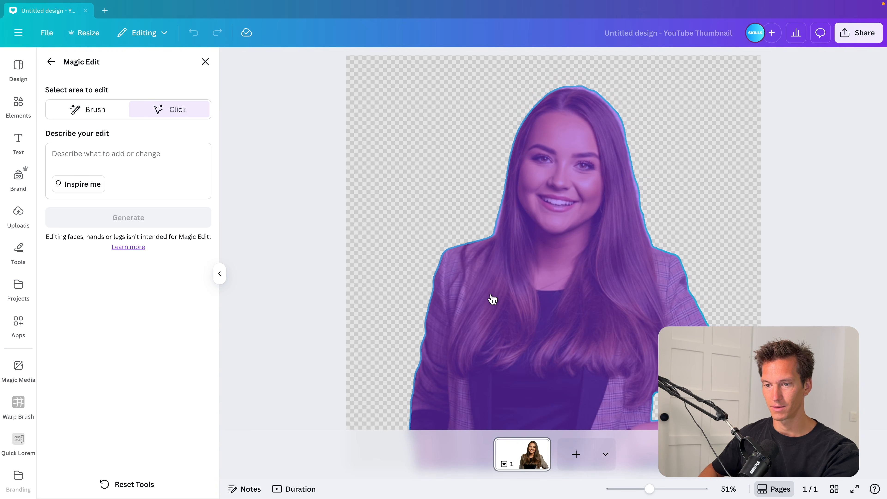
left_click(109, 116)
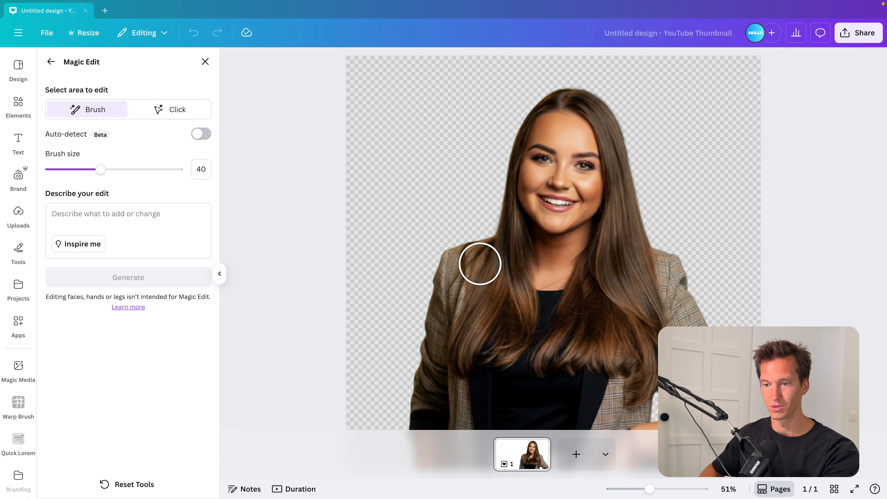
mouse_move(480, 261)
left_mouse_down()
mouse_move(423, 420)
mouse_move(446, 385)
mouse_move(465, 414)
mouse_move(472, 384)
left_mouse_up()
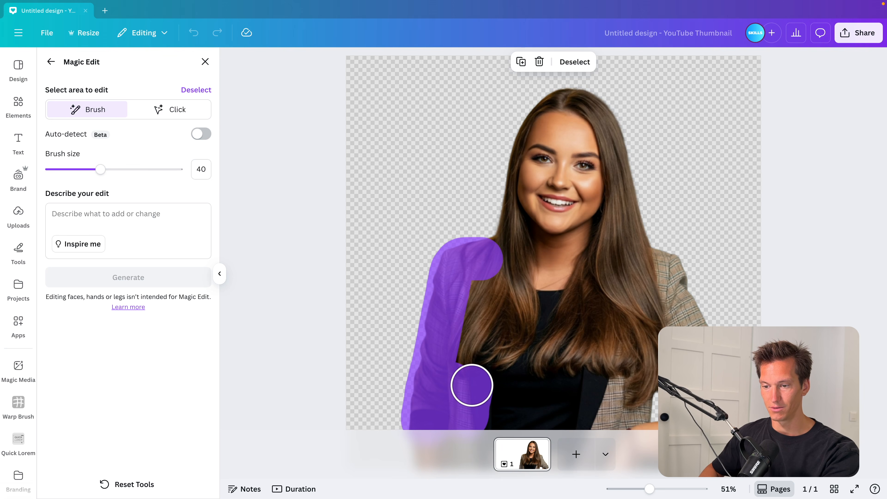
left_click_drag(575, 410, 629, 404)
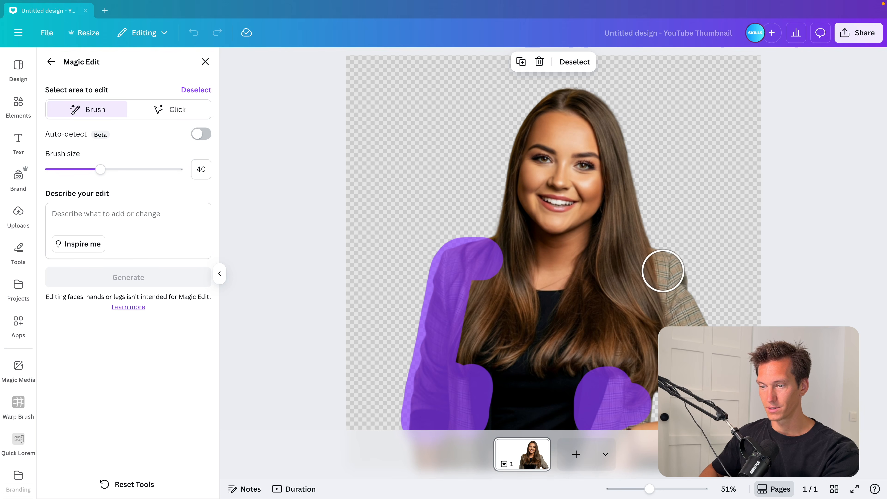
left_click_drag(663, 270, 681, 322)
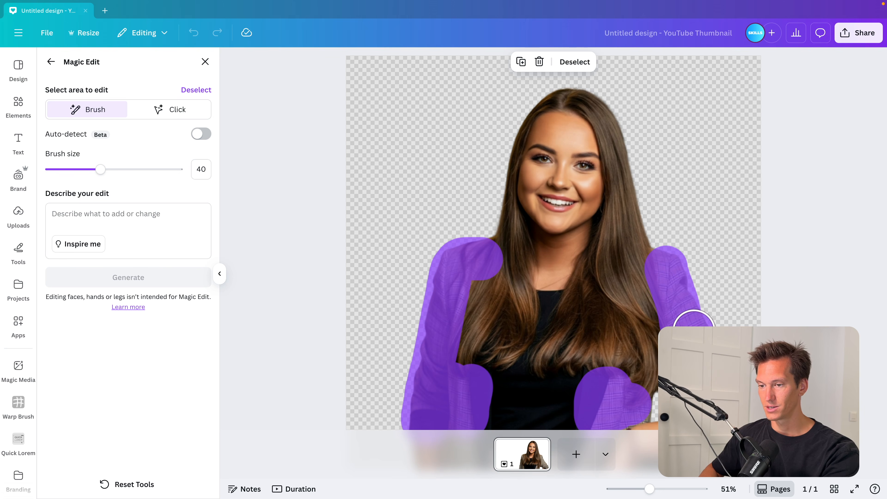
Describe the edit as "Make this blazer vibrant red." and generate the results
left_click(92, 220)
type("Mak")
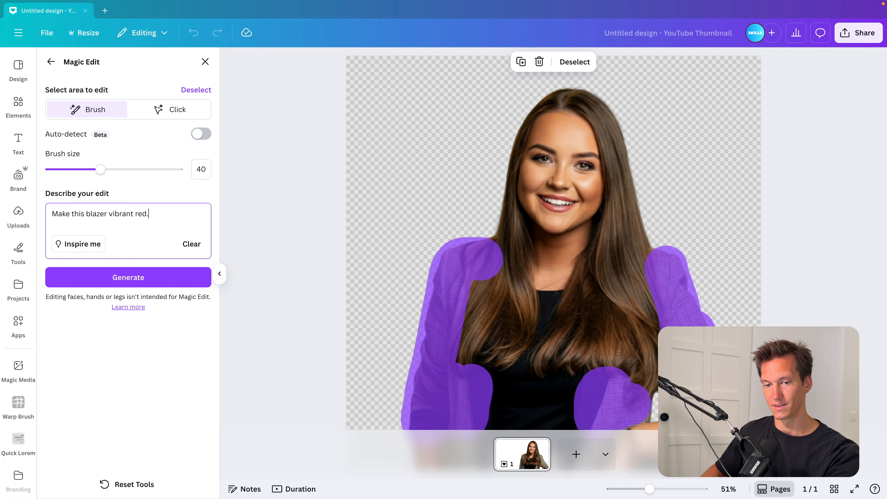
type("e this blazer vibrant red.")
left_click(129, 278)
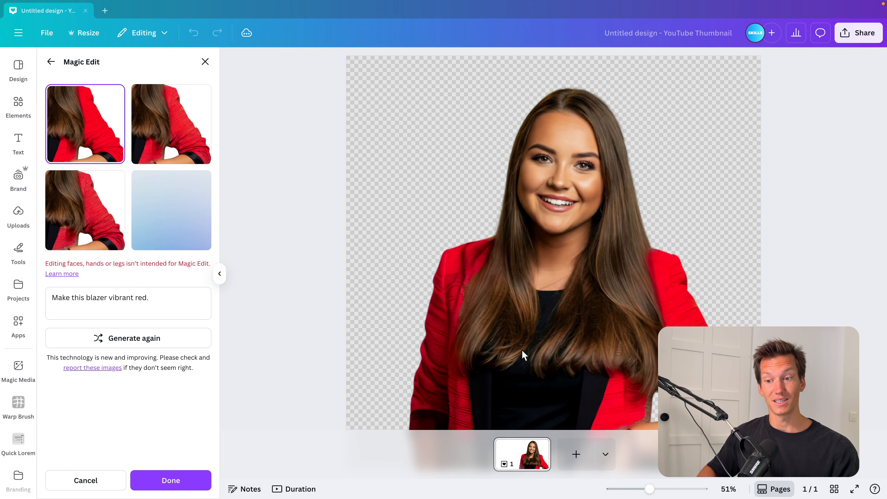
Compare the generated red blazer variations, keep the first one and apply it
left_click(172, 115)
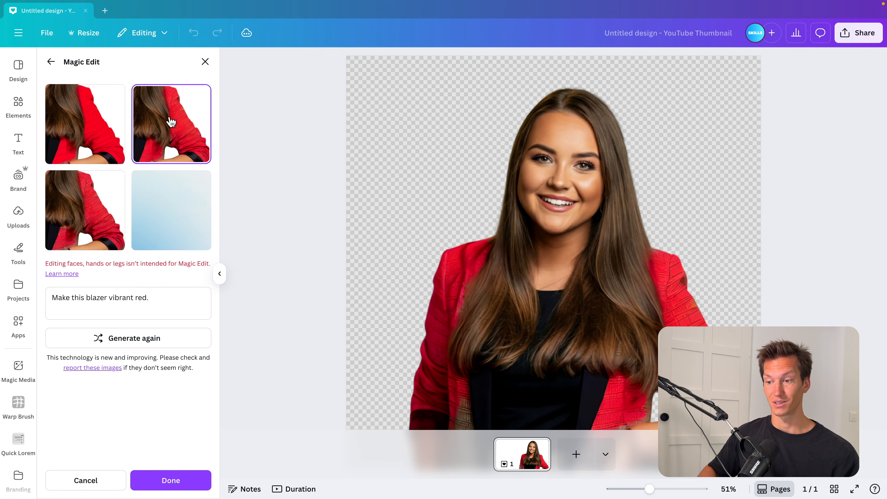
left_click(105, 207)
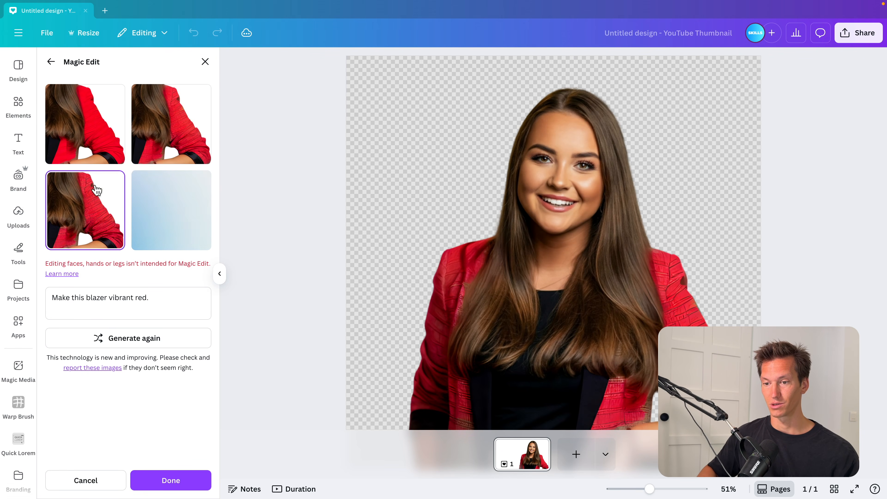
left_click(179, 143)
left_click(83, 118)
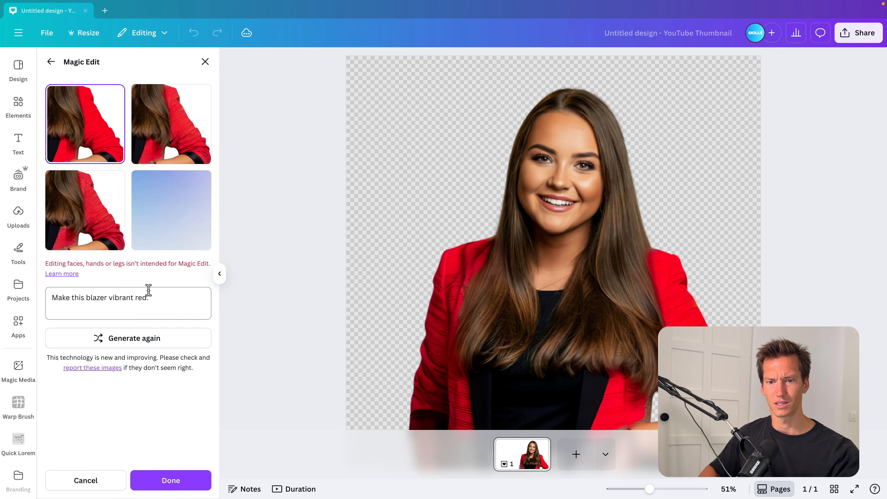
left_click(171, 481)
left_click(362, 325)
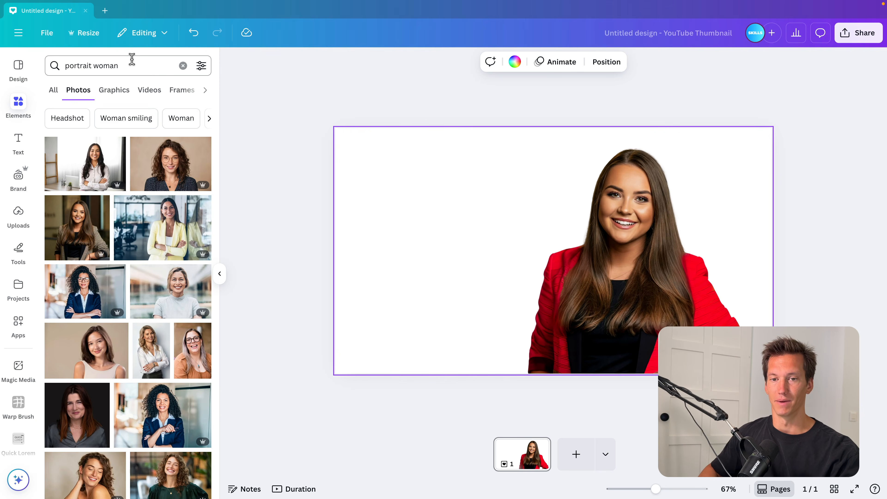
Search the elements library for "blue dark smoke"
left_click(183, 66)
type("bl")
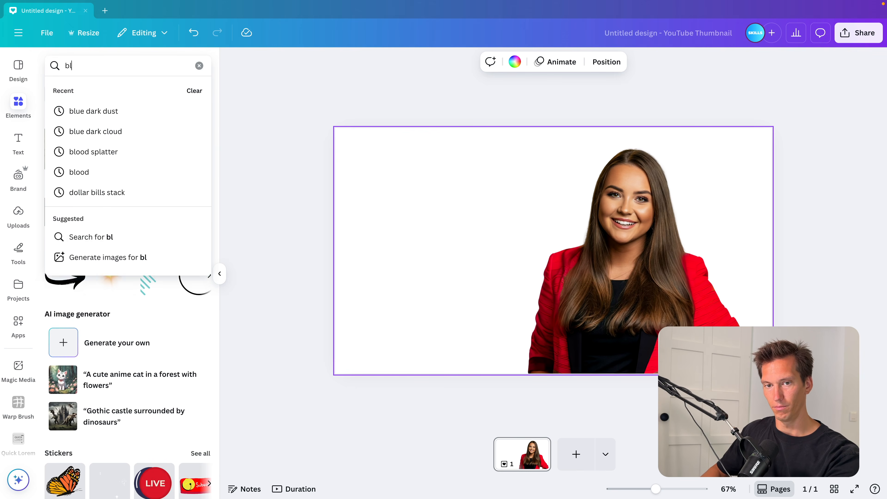
type("ue dark smoke")
key("Return")
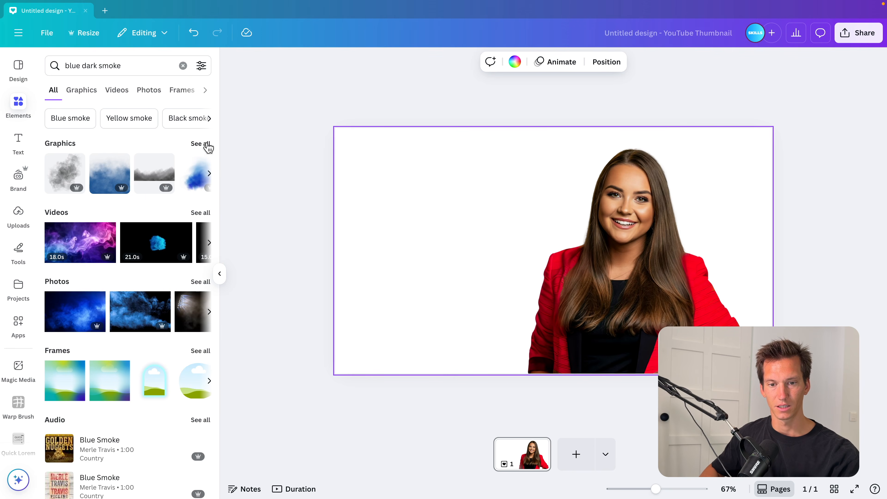
Add a blue smoke photo to the design and send it to the back behind the woman
left_click(201, 283)
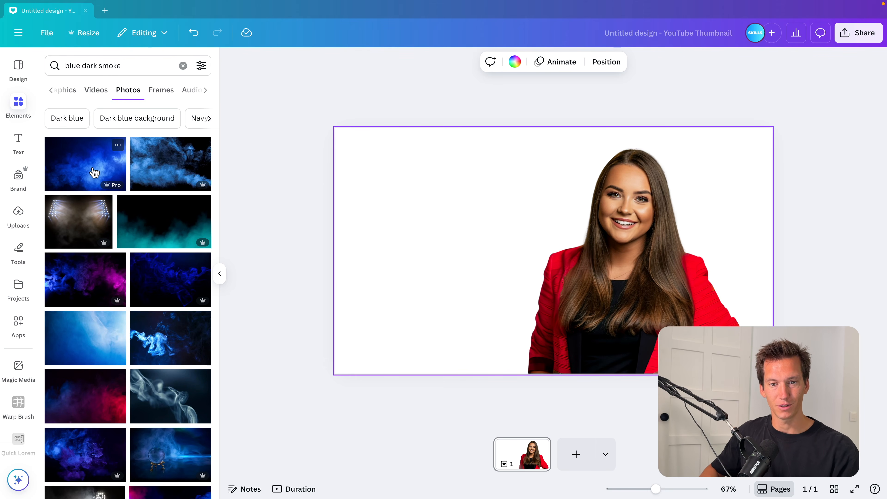
left_click_drag(84, 170, 358, 160)
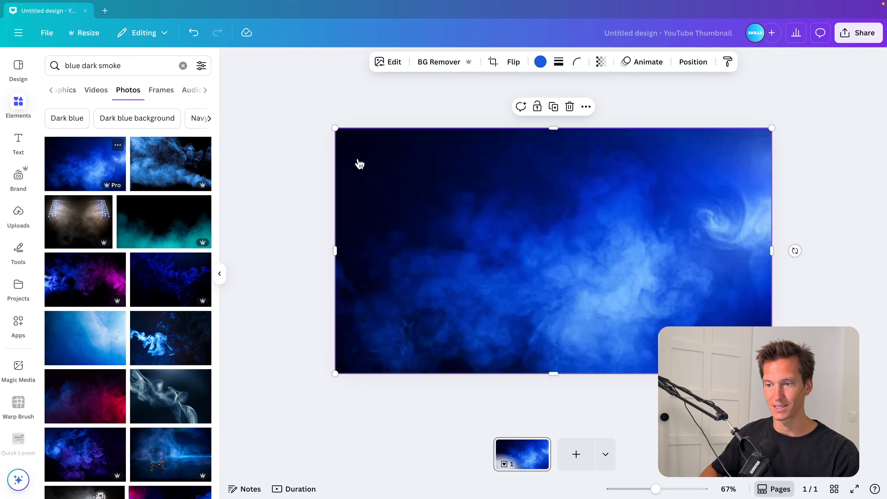
left_click(694, 62)
left_click(168, 140)
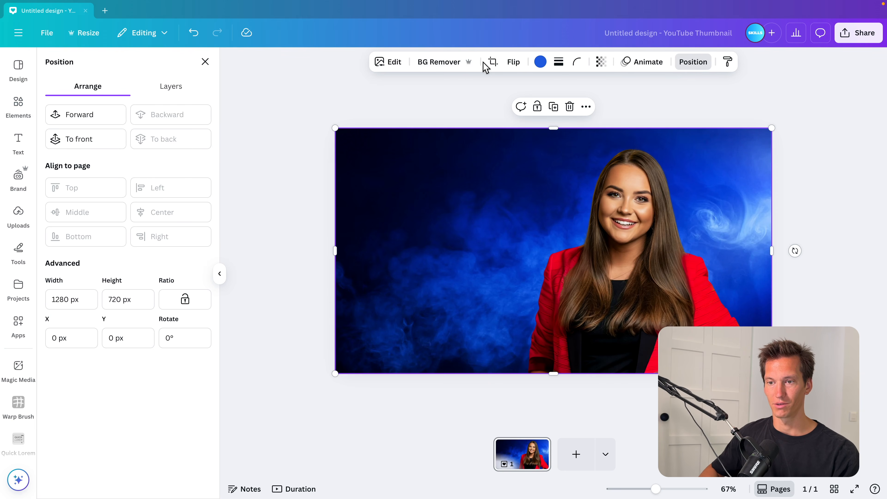
Flip the smoke background horizontally
left_click(514, 62)
left_click(523, 88)
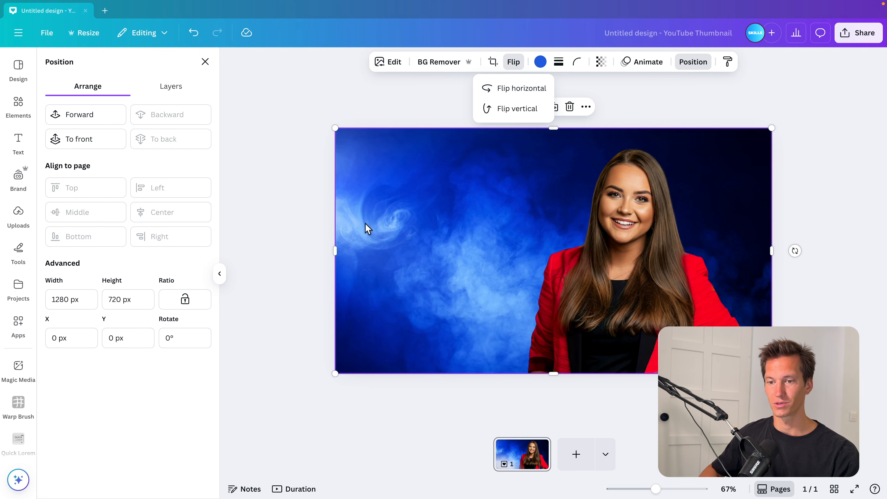
Enlarge the smoke background beyond the canvas and reposition it behind the woman
left_click_drag(335, 128, 249, 82)
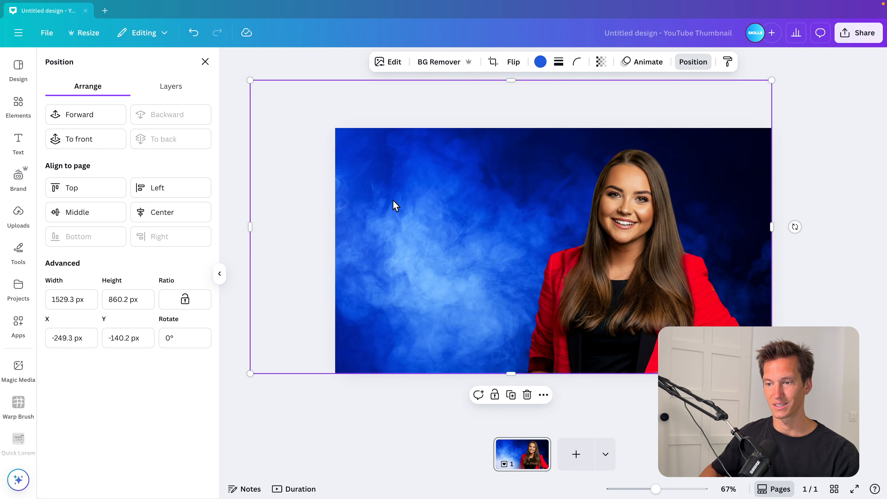
left_click_drag(395, 206, 441, 218)
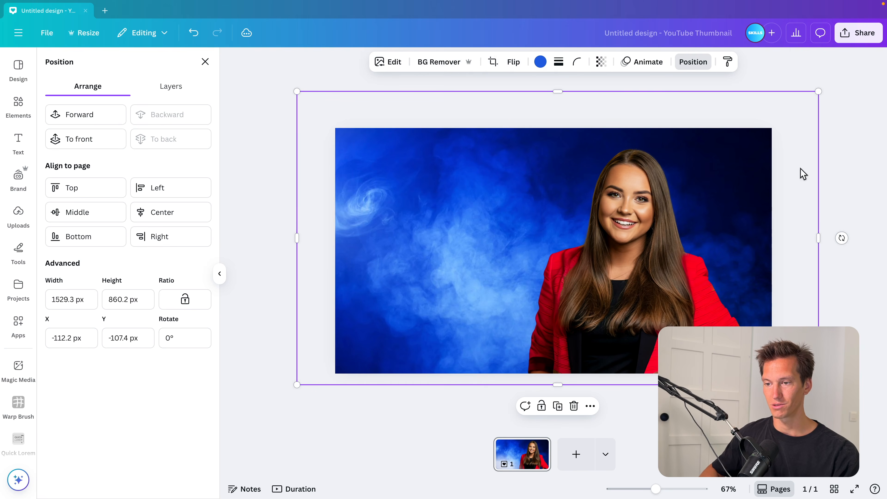
left_click(838, 204)
left_click(754, 131)
left_click_drag(755, 130, 813, 79)
left_click_drag(713, 241, 710, 266)
key("Escape")
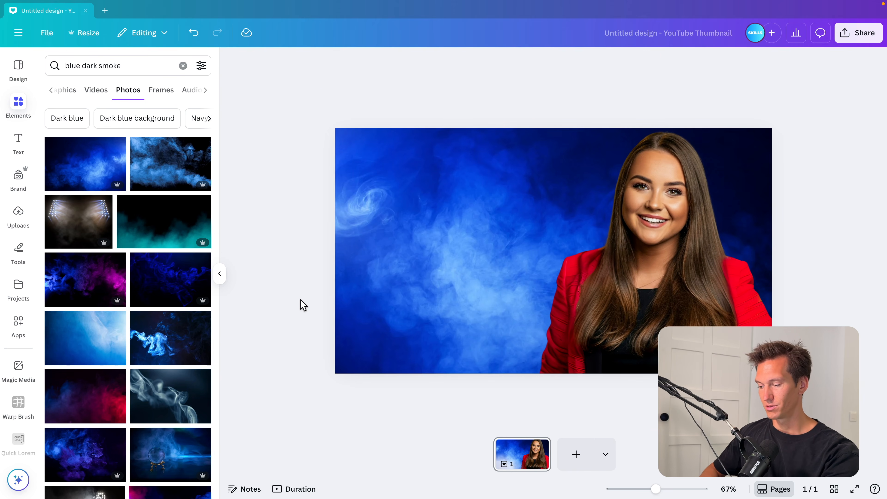
Reposition the smoke background and crop its edges to the canvas borders
left_click(495, 269)
left_click_drag(495, 269, 355, 244)
left_click_drag(577, 385, 578, 373)
left_click_drag(575, 91, 575, 128)
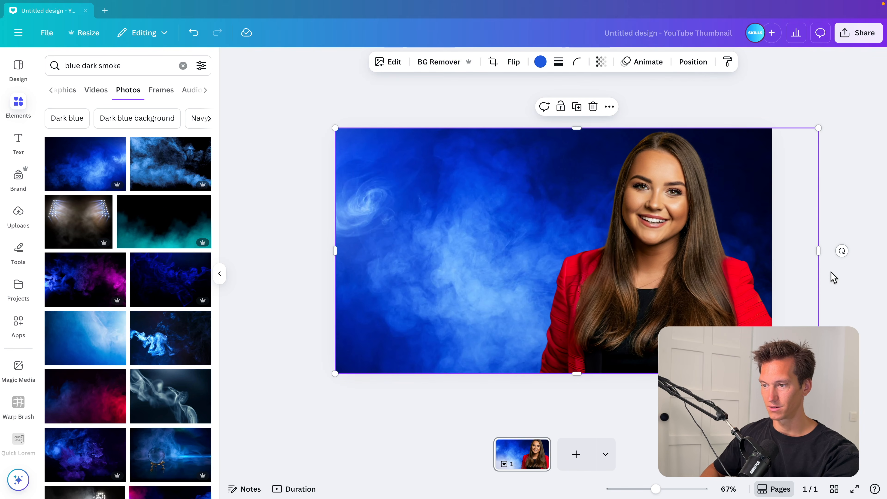
left_click_drag(819, 255, 772, 254)
Crop the woman's photo so its top, right and bottom edges match the canvas
left_click(694, 210)
left_click_drag(650, 106, 648, 130)
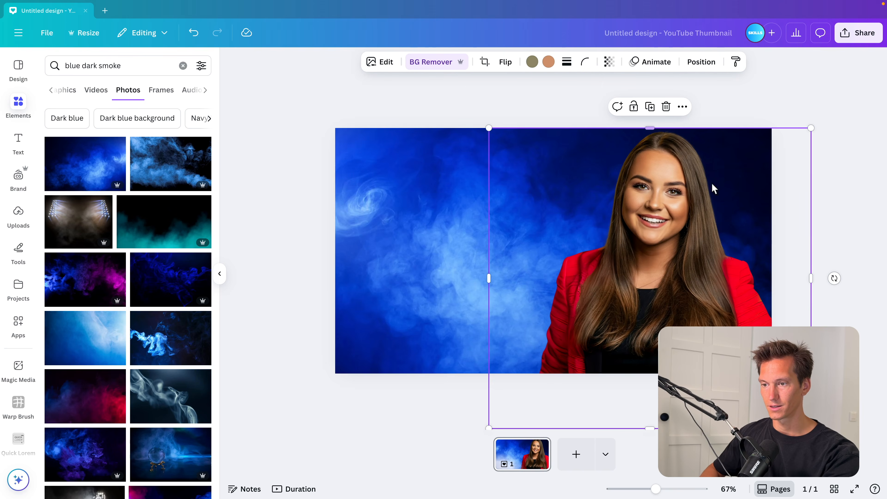
left_click_drag(810, 274, 772, 278)
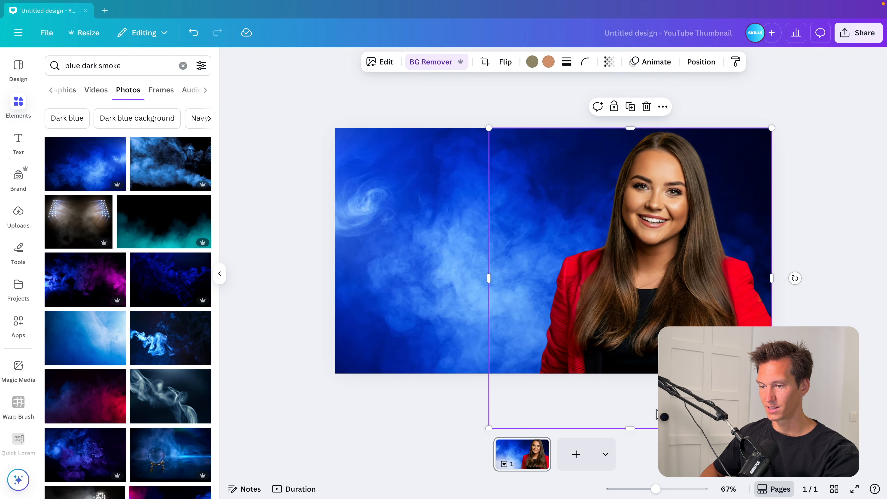
left_click_drag(631, 427, 630, 374)
left_click(309, 269)
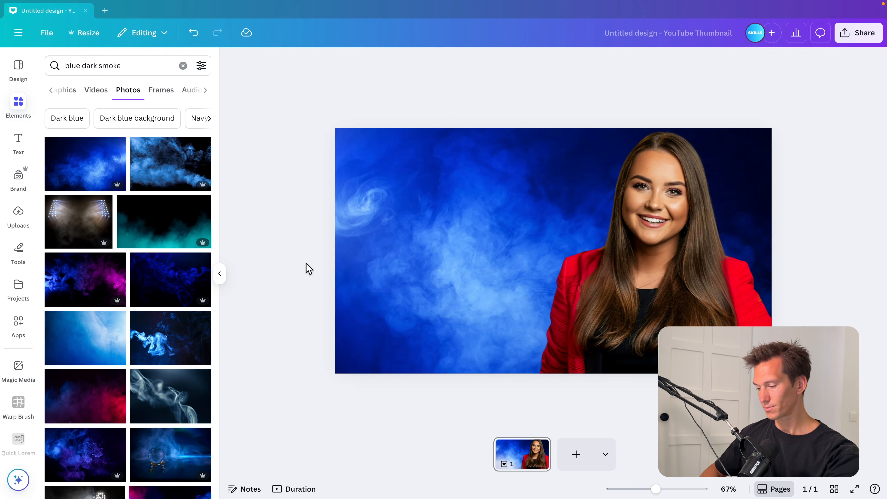
Draw a rectangle about 760 × 540 px covering the left part of the design
key("r")
left_click_drag(532, 218, 377, 154)
left_click_drag(426, 214, 611, 327)
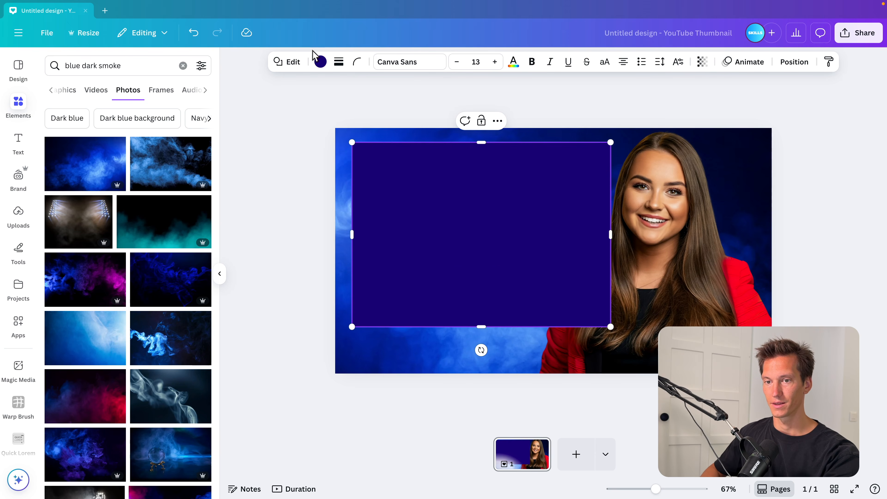
Fill the rectangle with white
left_click(321, 62)
left_click(118, 252)
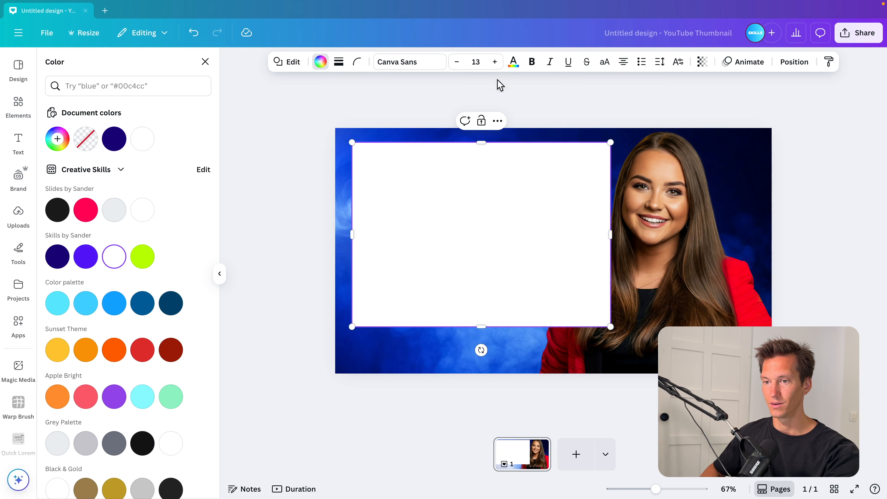
Set the rectangle's corner rounding to 25
left_click(358, 62)
left_click_drag(315, 106, 325, 108)
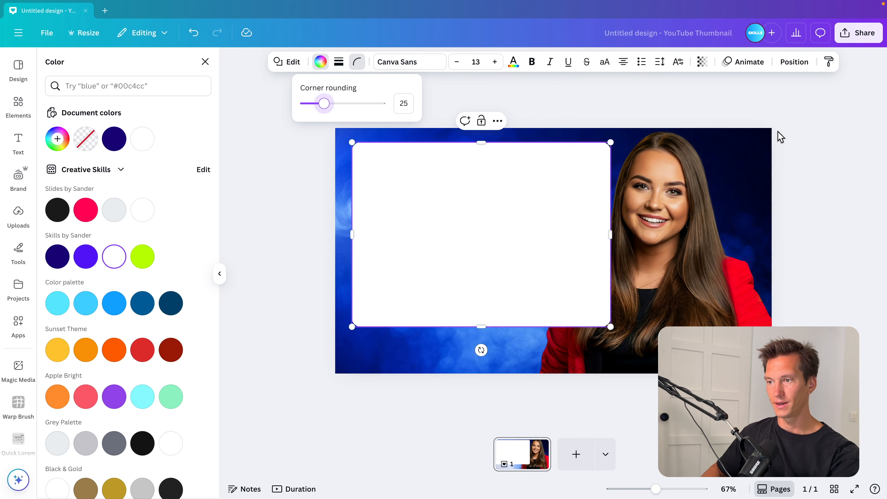
Move the white rectangle's layer below the woman and extend its bottom edge slightly
left_click(795, 62)
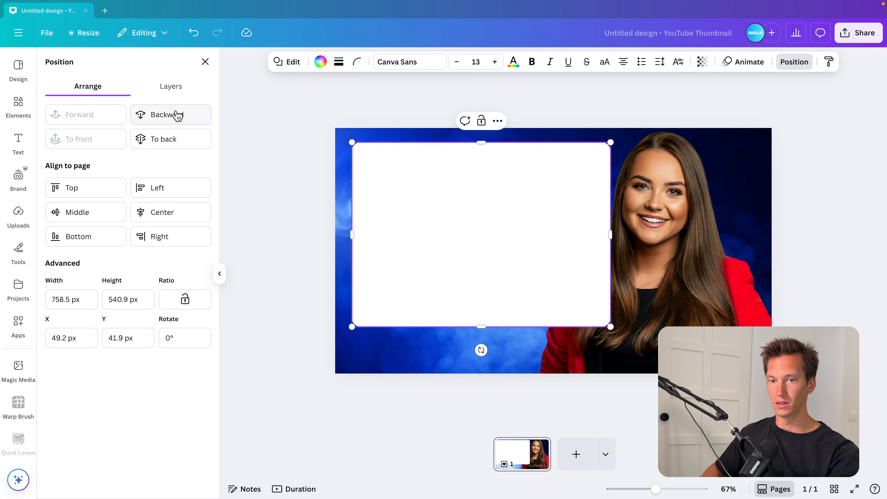
left_click(185, 94)
left_click_drag(124, 145, 140, 201)
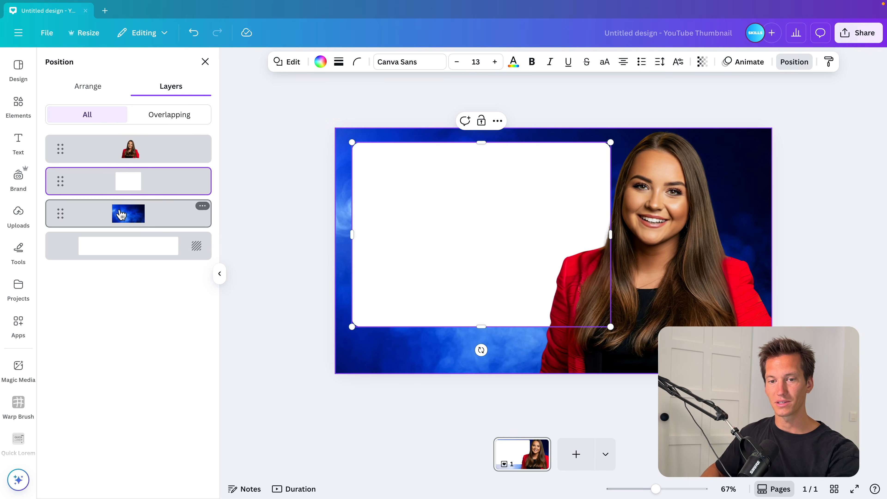
left_click_drag(481, 328, 482, 331)
left_click(829, 244)
left_click(817, 249)
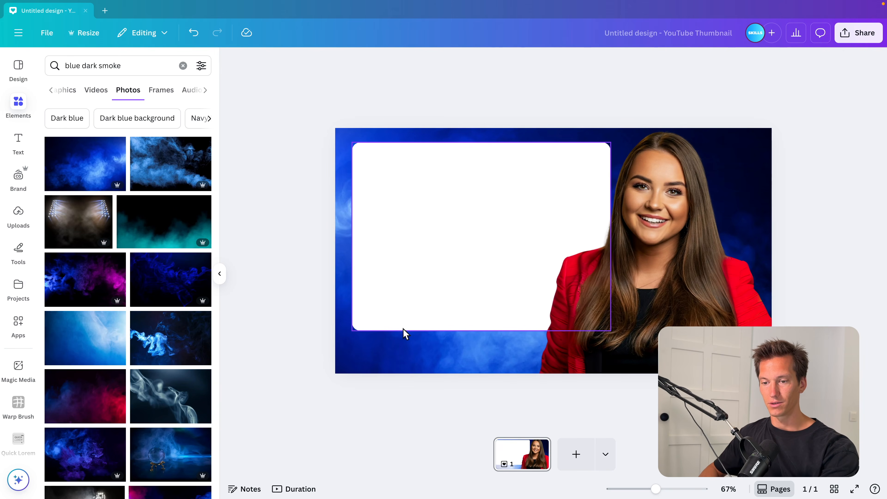
Try adding a shadow photo found by searching for "shadow", then delete it
left_click(132, 65)
key("ctrl+a")
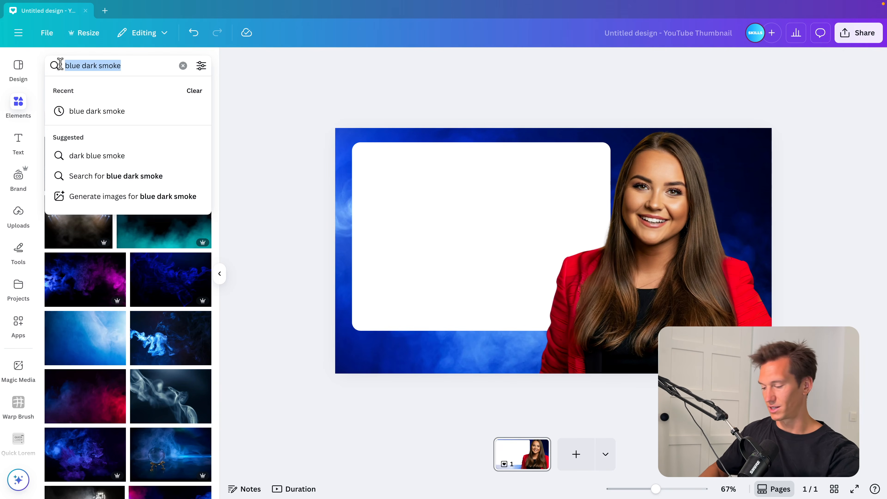
type("shadow")
key("Return")
left_click(164, 156)
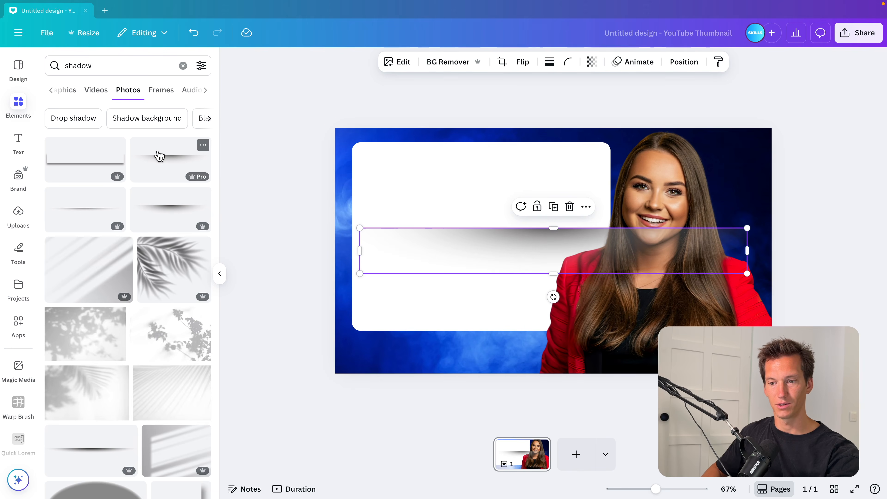
key("Delete")
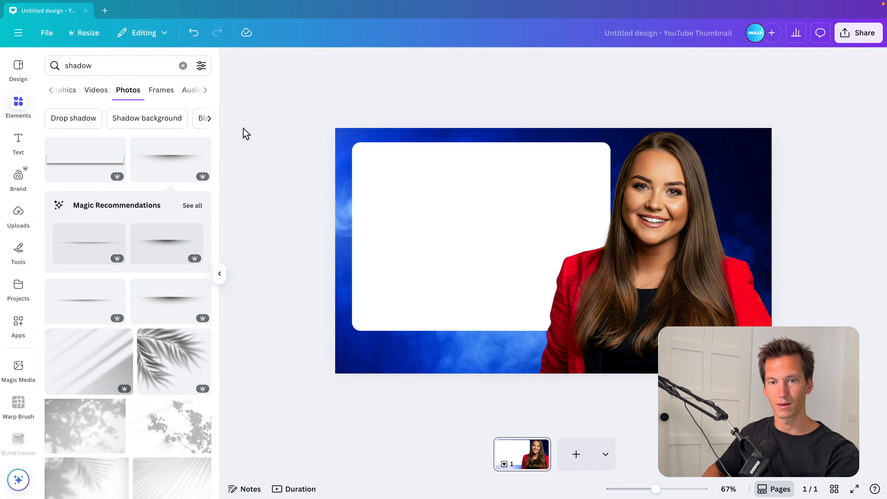
Add a shadow graphic, resize it along the white panel's bottom edge, and duplicate it slightly offset
left_click(66, 91)
left_click(76, 164)
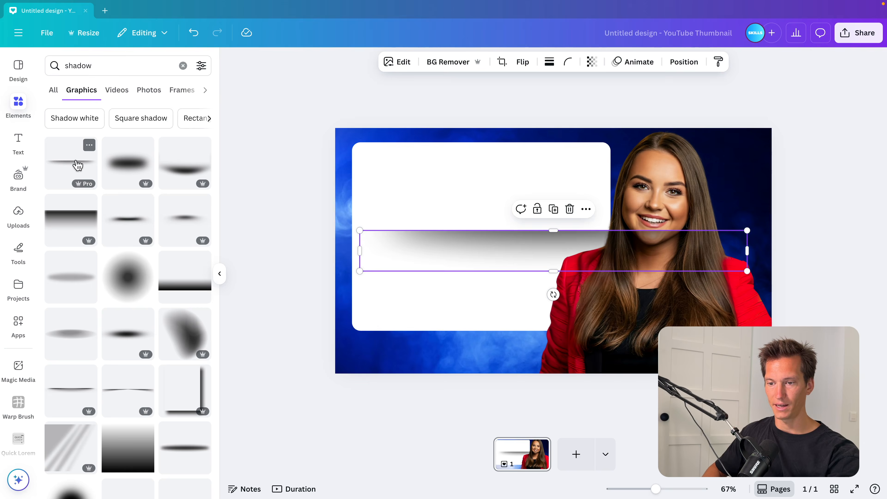
left_click_drag(496, 276, 503, 375)
left_click_drag(747, 370, 628, 351)
key("super+d")
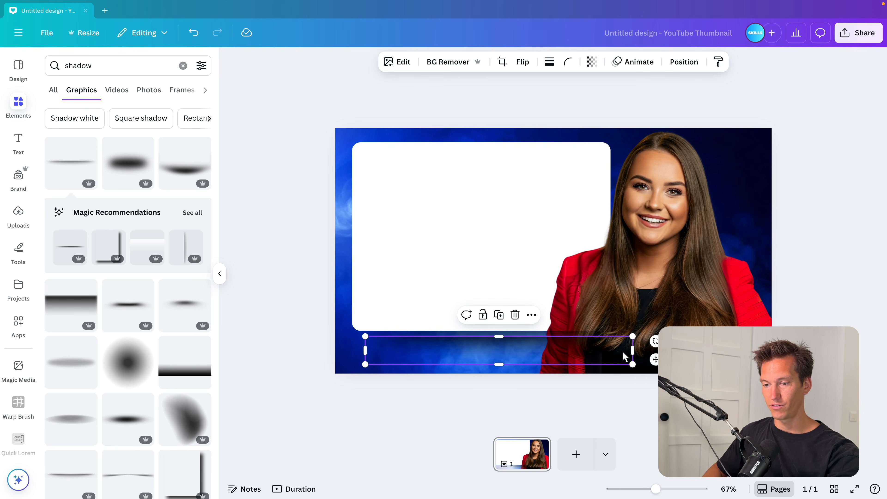
left_click_drag(549, 352, 539, 345)
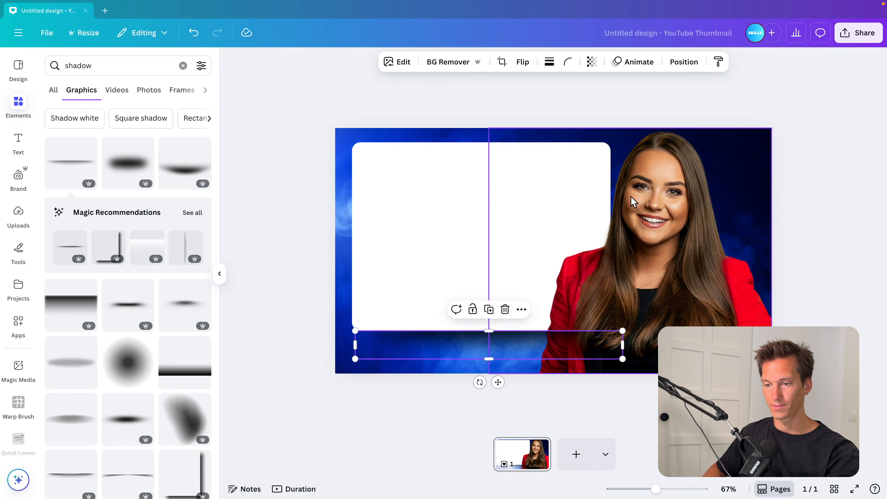
Move both shadow layers below the white rectangle in the layer order
left_click(687, 70)
left_click(159, 183, "shift")
left_click_drag(159, 182, 155, 277)
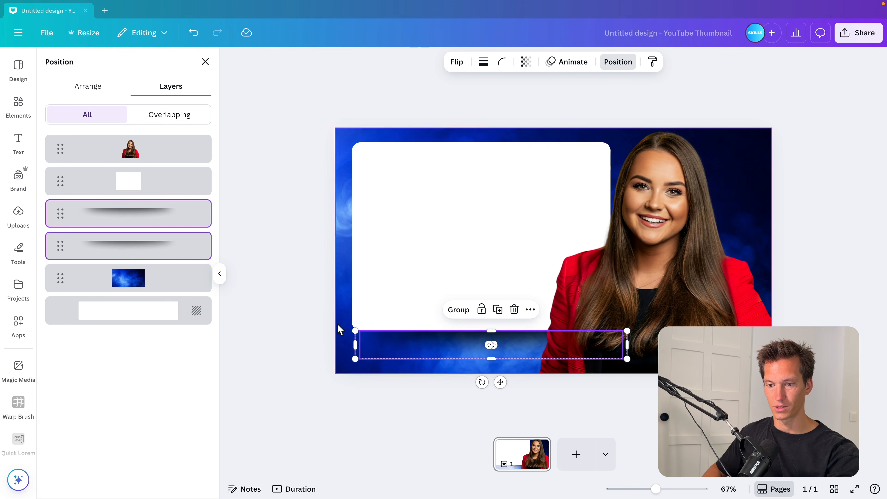
Lower the transparency value of the shadow graphic
left_click(592, 62)
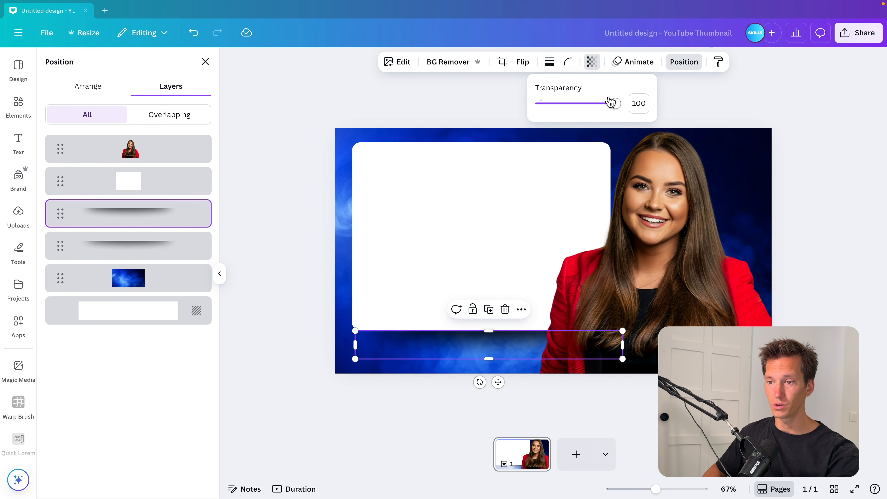
left_click_drag(610, 101, 581, 104)
left_click(463, 109)
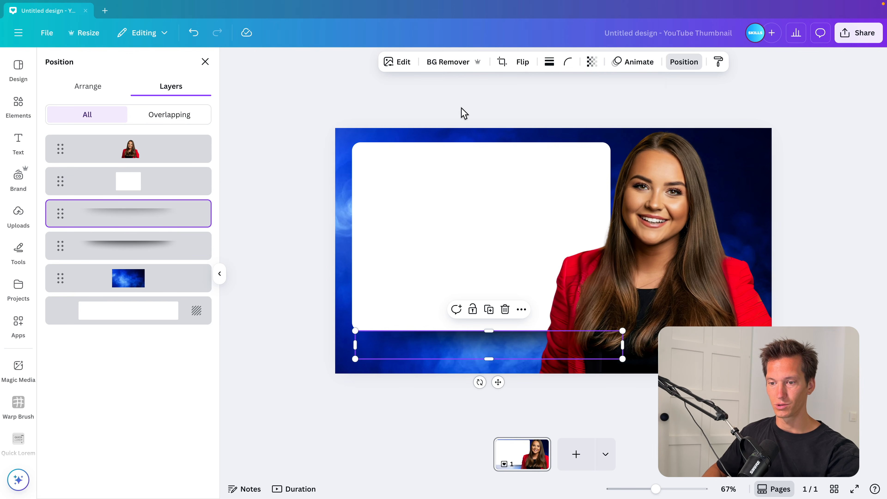
left_click(459, 116)
left_click(271, 243)
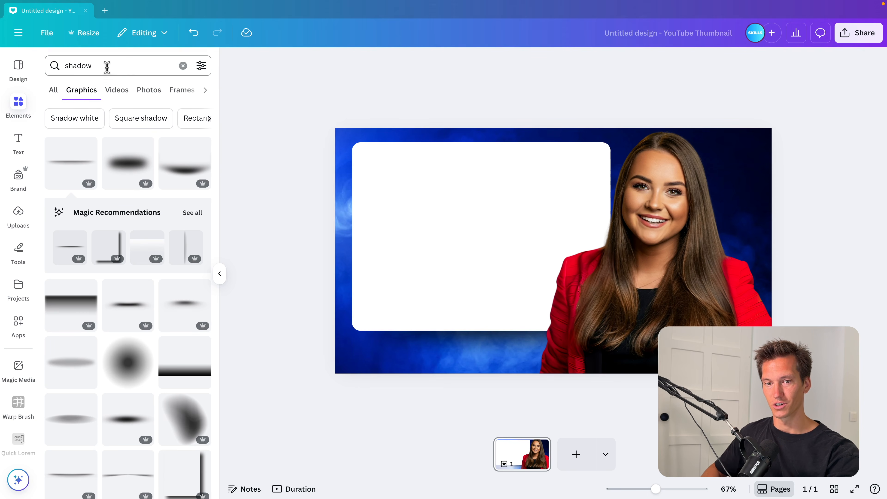
Search the elements for "chart" and add a bar chart from the Charts category
left_click(122, 67)
type("chart")
key("Return")
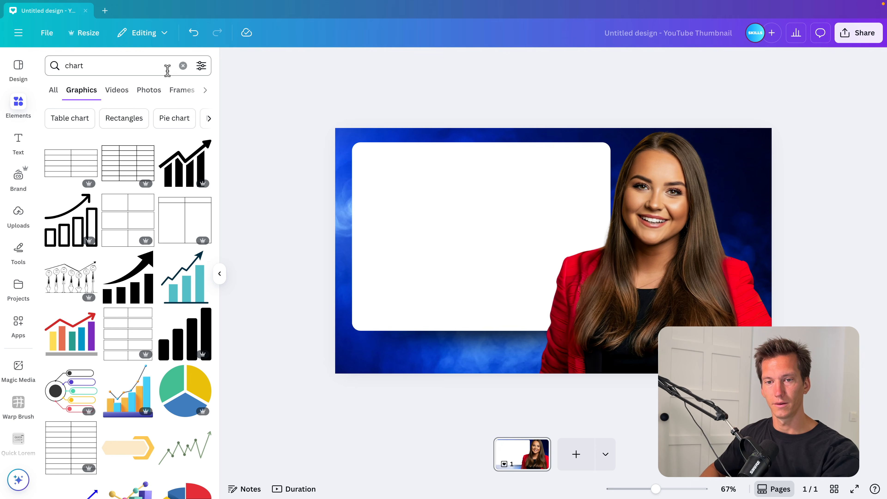
left_click(206, 91)
left_click(206, 92)
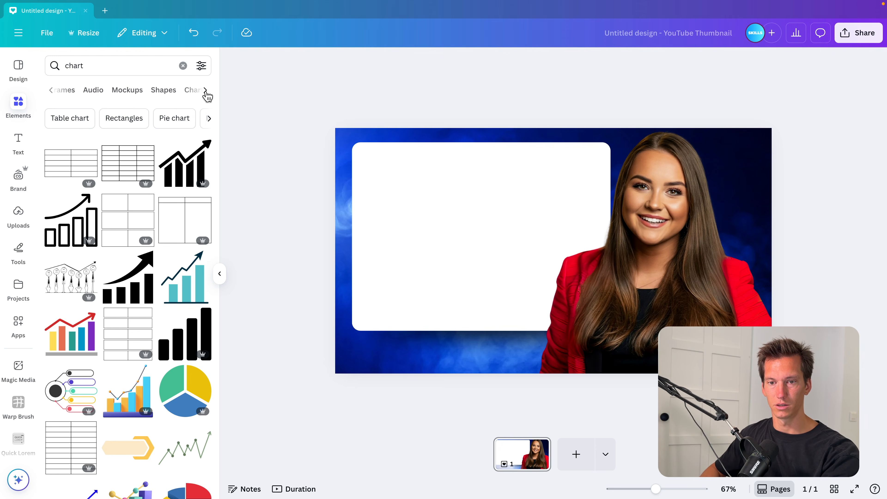
left_click(189, 91)
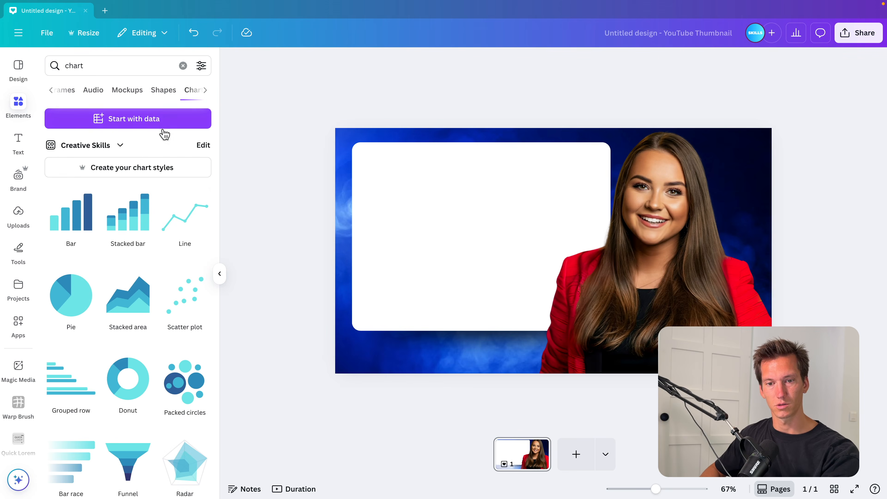
left_click(77, 215)
Move and resize the bar chart to fill the white panel
left_click_drag(557, 274, 471, 250)
left_click_drag(560, 112, 572, 179)
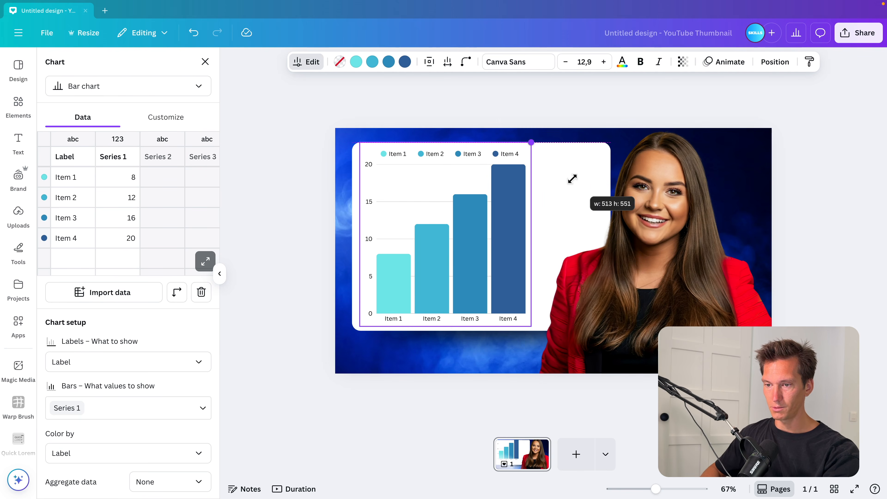
left_click_drag(531, 233, 594, 234)
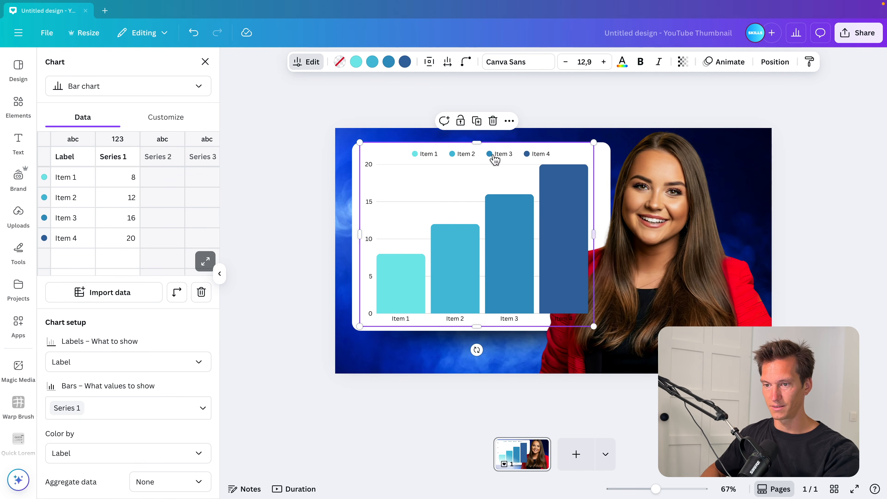
Add two new Series 1 values, 28 and 45, to the chart's data table
left_click(307, 61)
left_click_drag(161, 156, 222, 163)
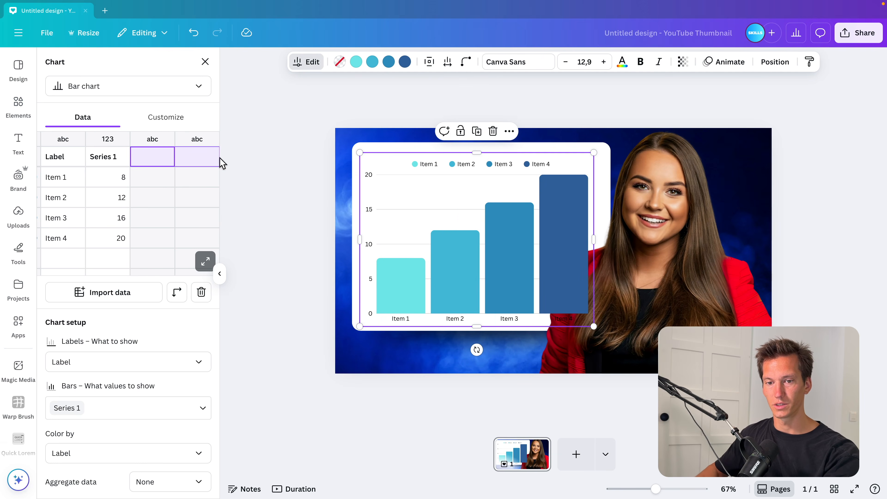
left_click(133, 202)
left_click(112, 242)
type("28")
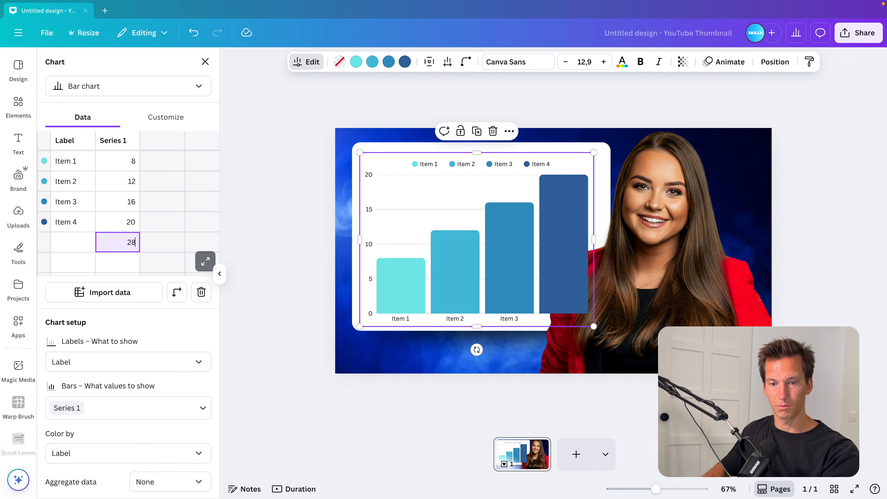
key("Return")
type("46")
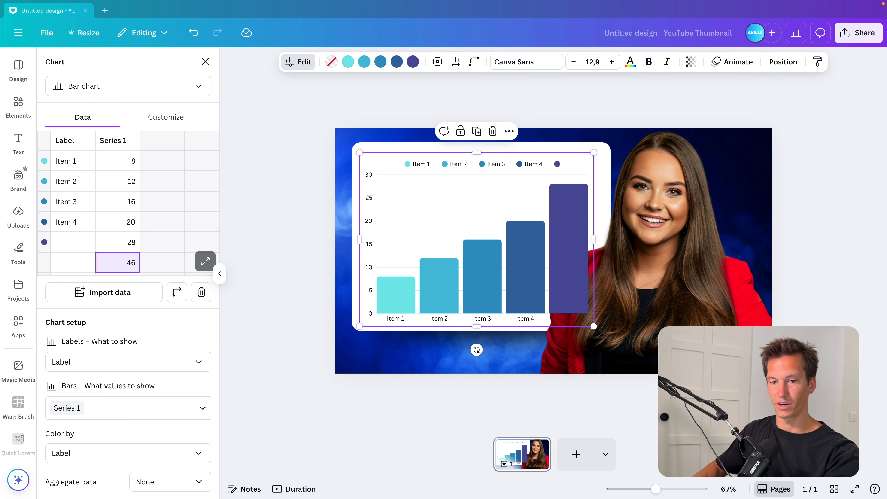
key("Return")
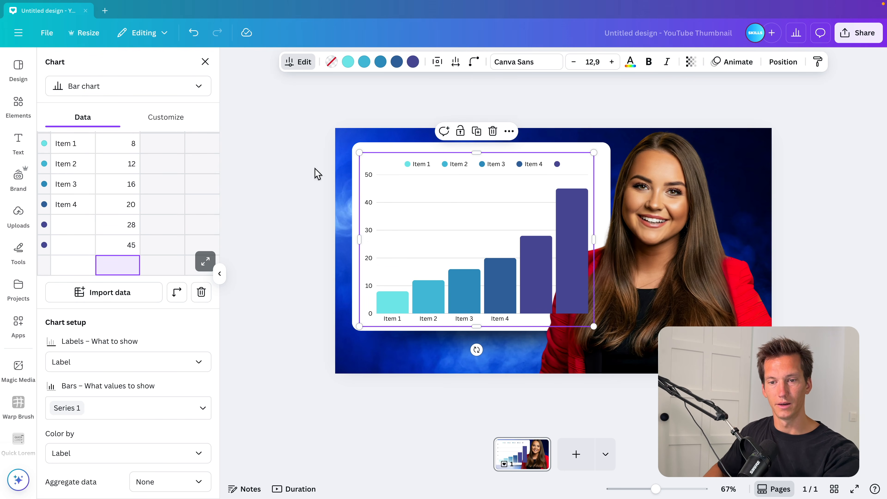
Recolour the newest bar series with the dark navy swatch from the Color palette
left_click(413, 62)
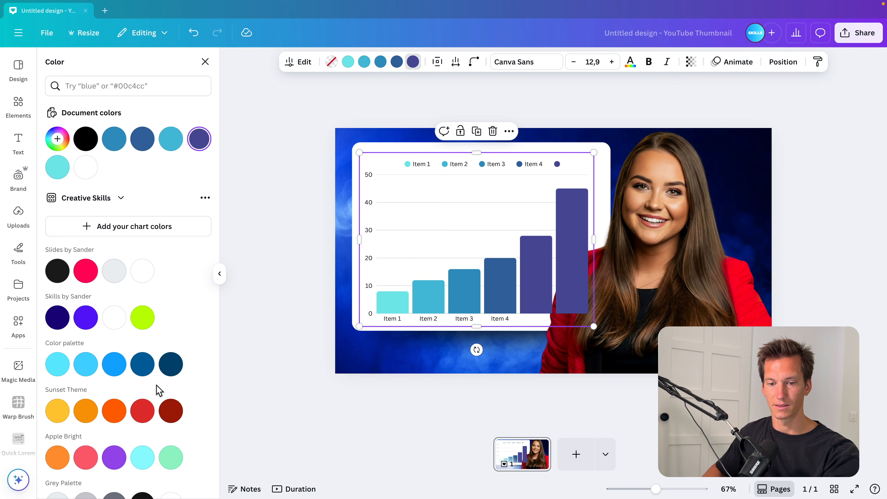
left_click(171, 364)
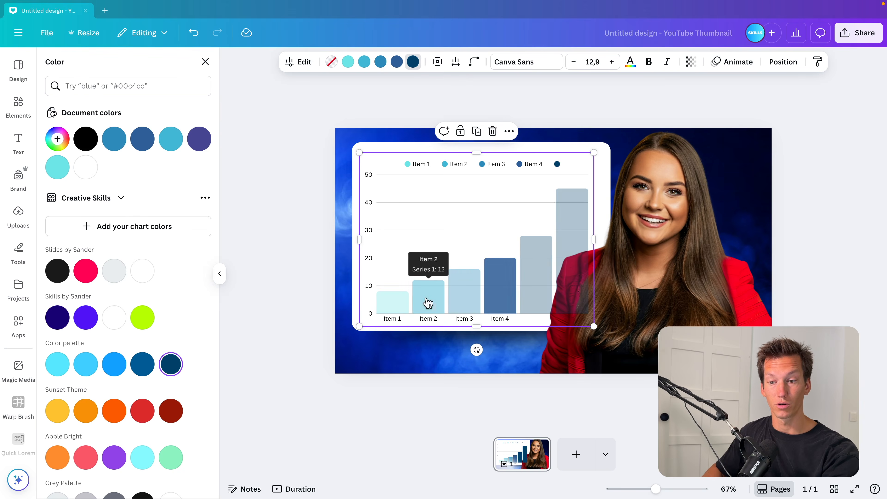
left_click(348, 62)
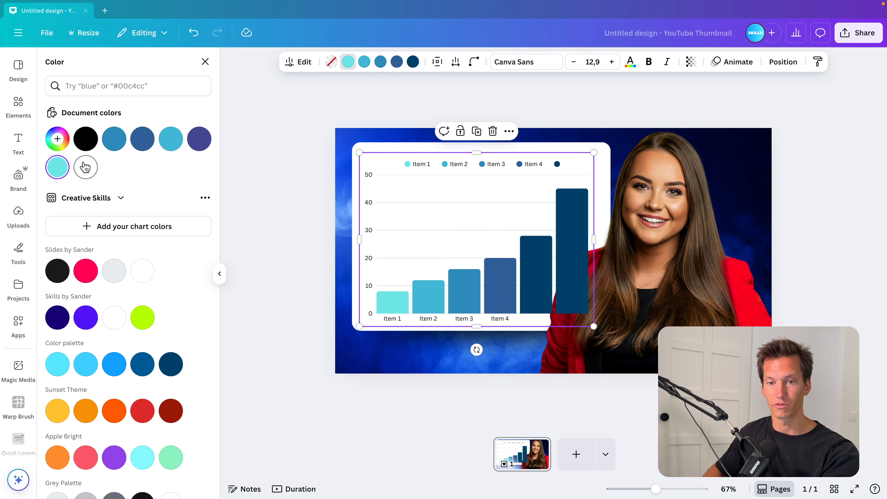
left_click(205, 62)
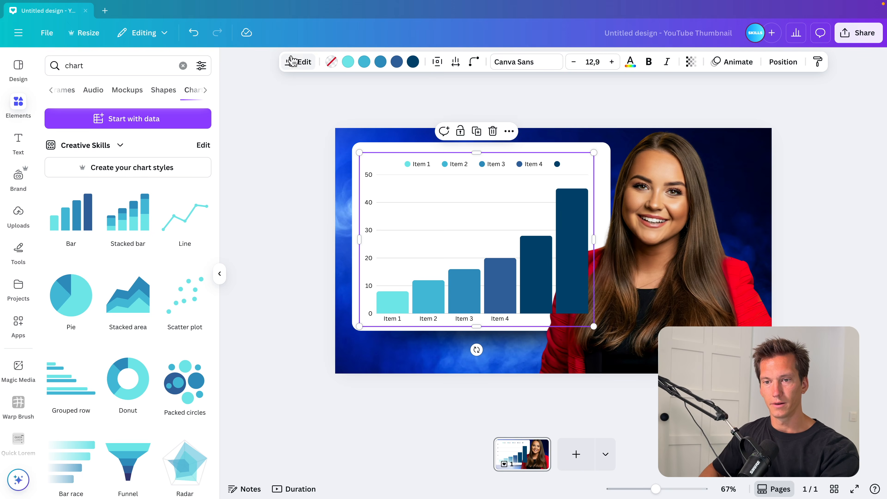
Turn off the chart's legend and axis labels in its customize settings
left_click(300, 65)
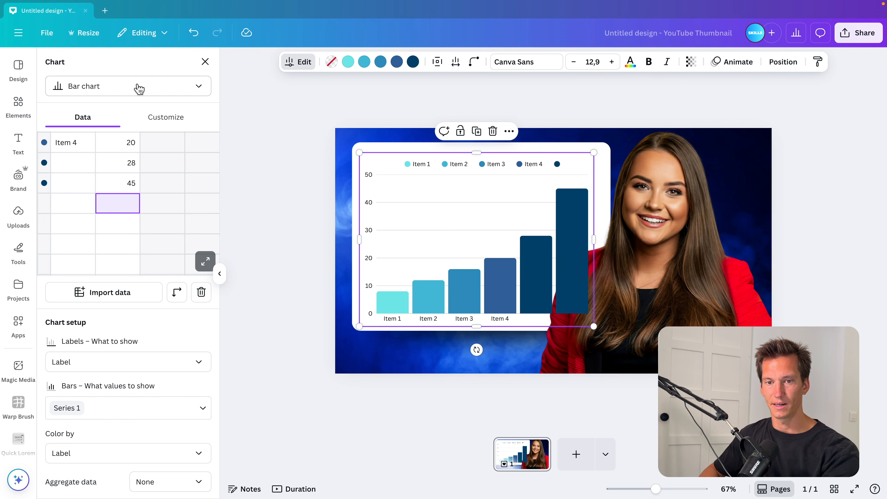
left_click(166, 118)
left_click(202, 170)
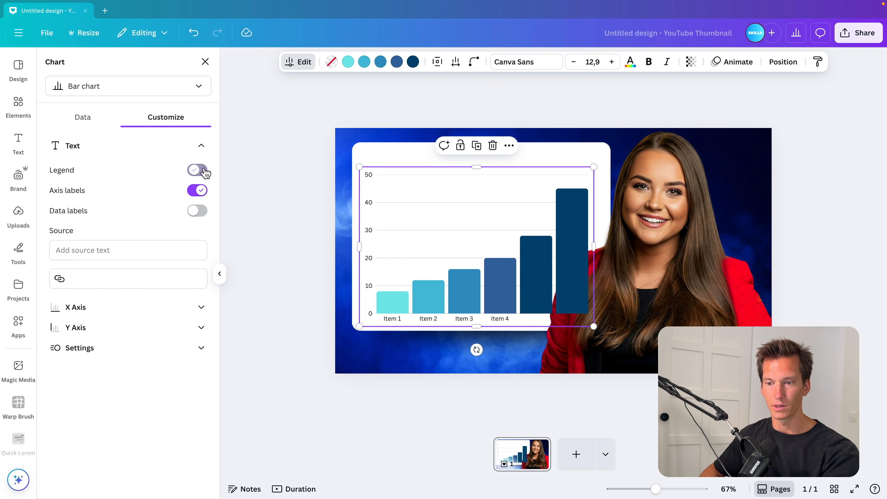
left_click(202, 192)
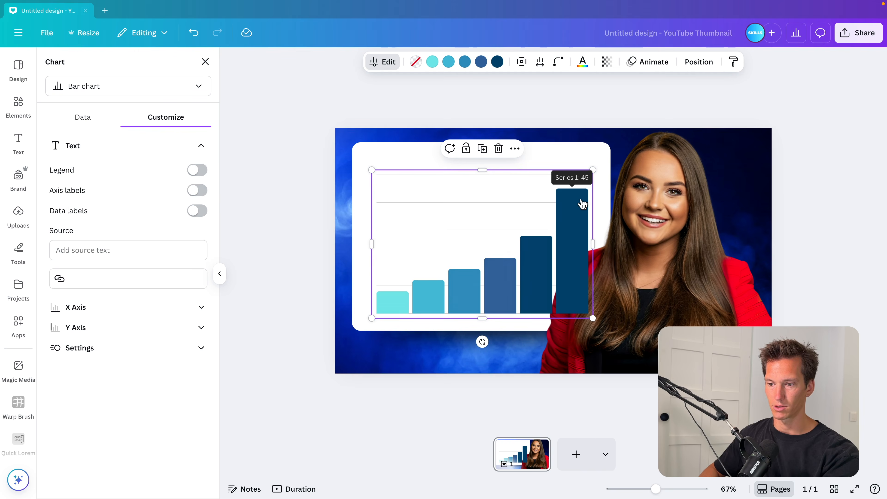
Shrink the chart slightly and move its layer below the woman
left_click_drag(590, 170, 583, 174)
left_click(580, 174)
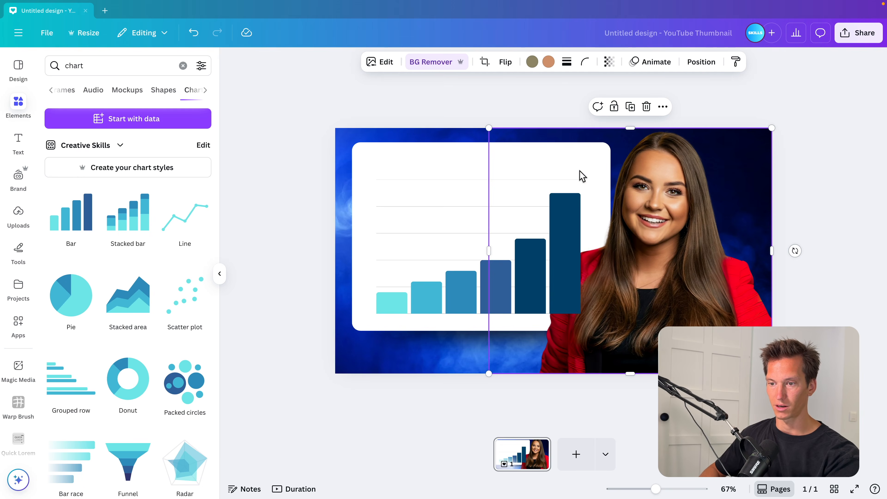
left_click(497, 306)
left_click(699, 62)
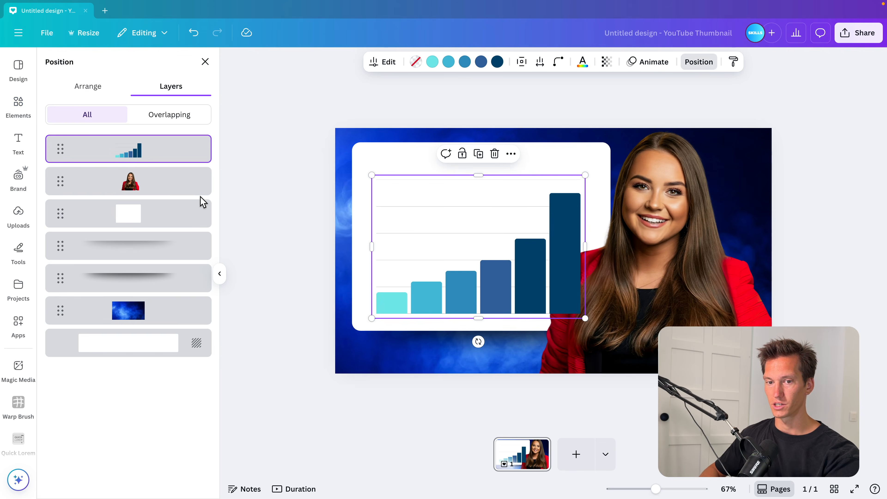
left_click_drag(129, 159, 129, 214)
left_click(344, 111)
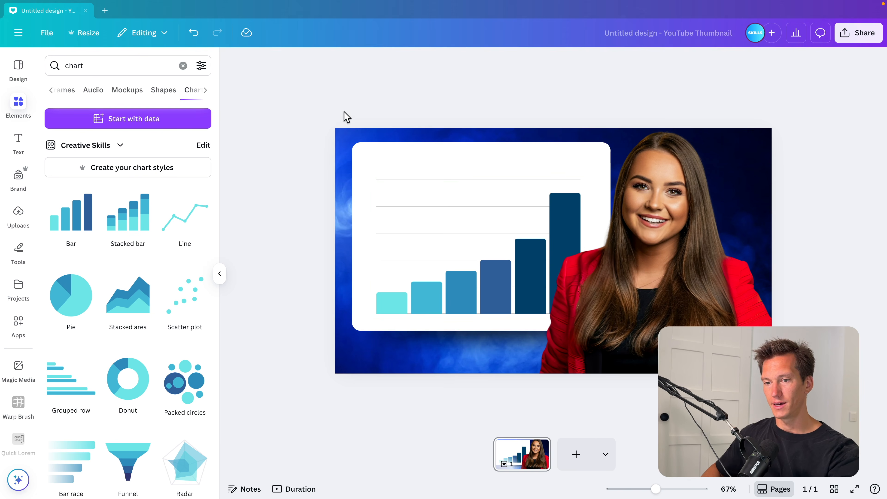
Add a text box reading "Connections" and place it at the top of the white panel at about size 38.8
key("t")
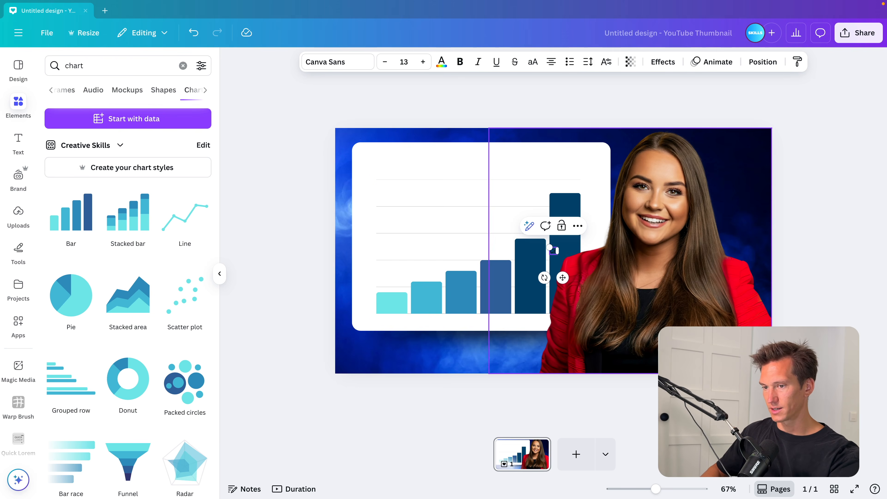
type("Connections")
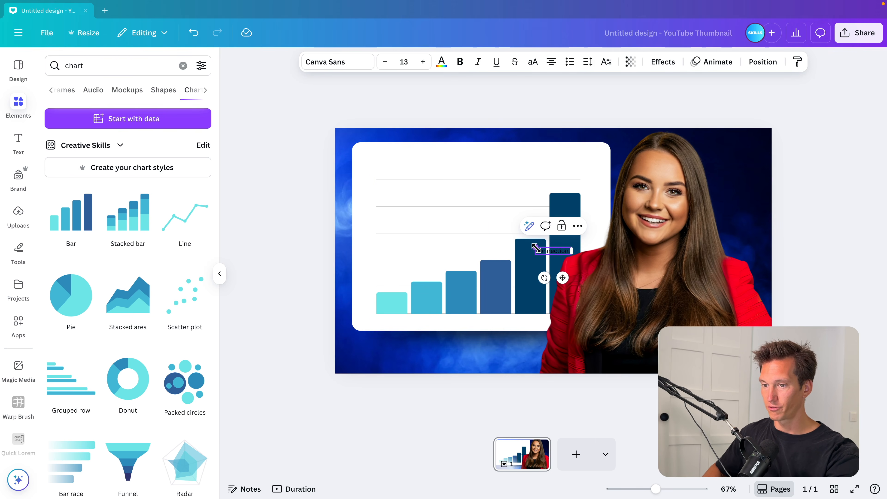
left_click_drag(536, 248, 377, 214)
left_click(299, 248)
left_click(458, 213)
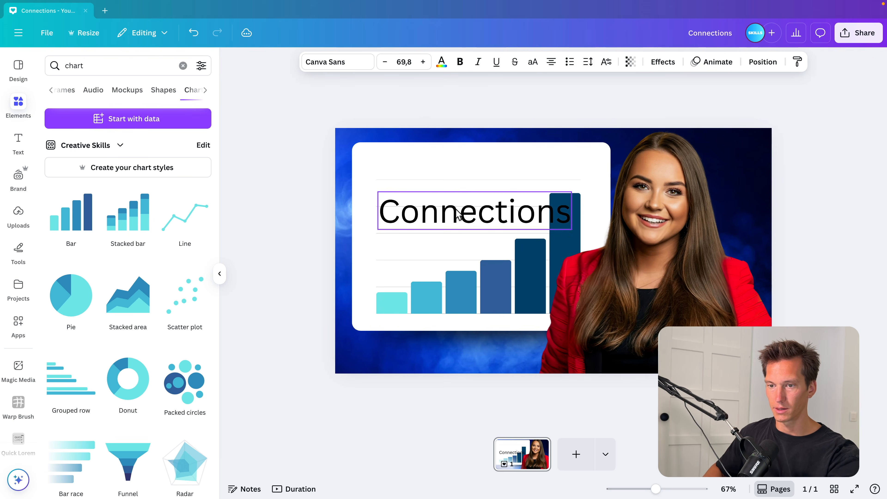
left_click_drag(457, 213, 458, 171)
left_click_drag(571, 191, 487, 186)
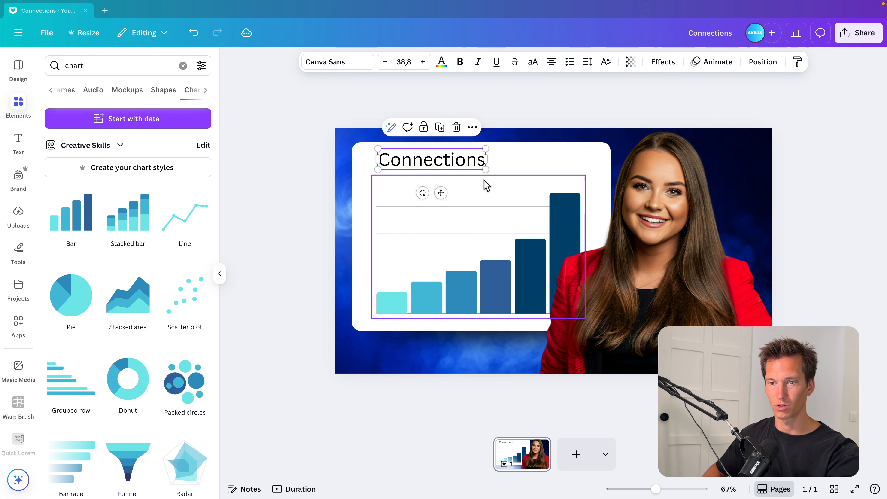
Change the heading's font to Montserrat SemiBold
left_click(336, 65)
type("mont")
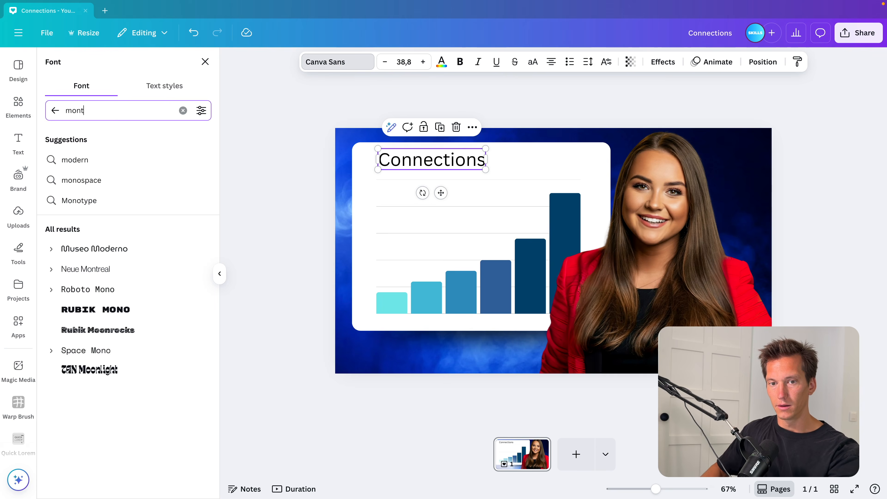
left_click(87, 159)
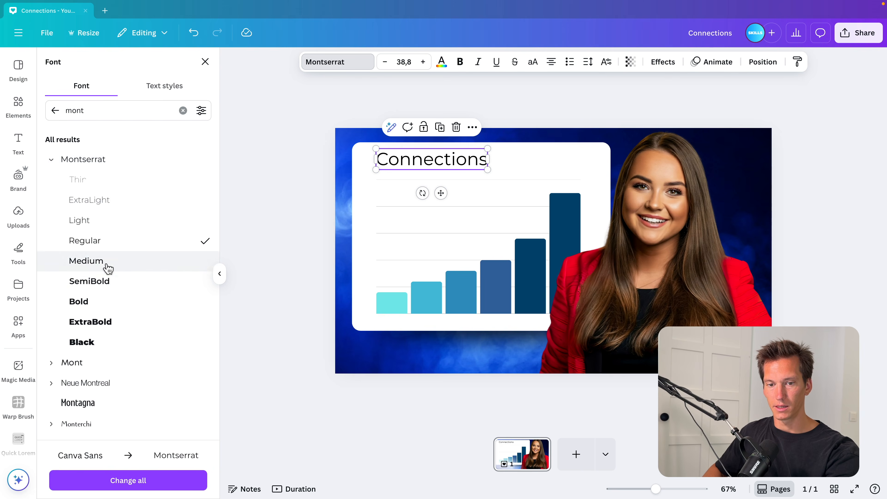
left_click(106, 282)
Set the heading's text colour to grey #939393
left_click(442, 62)
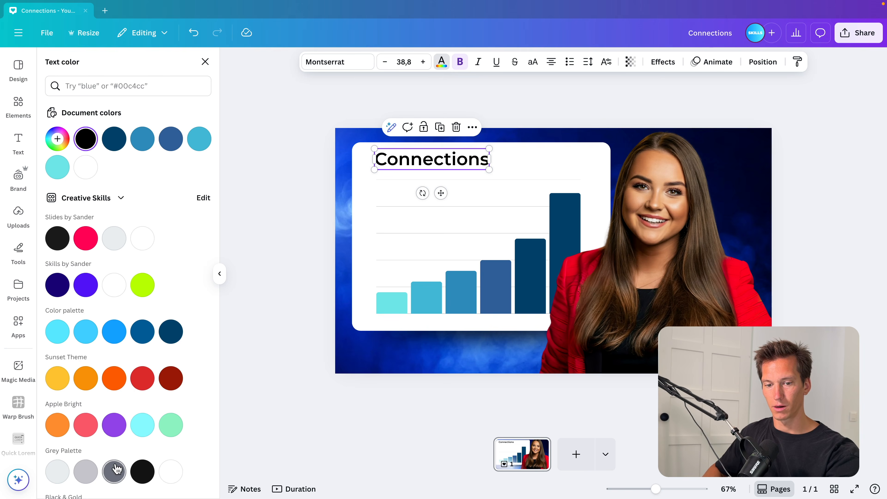
left_click(85, 472)
left_click(57, 139)
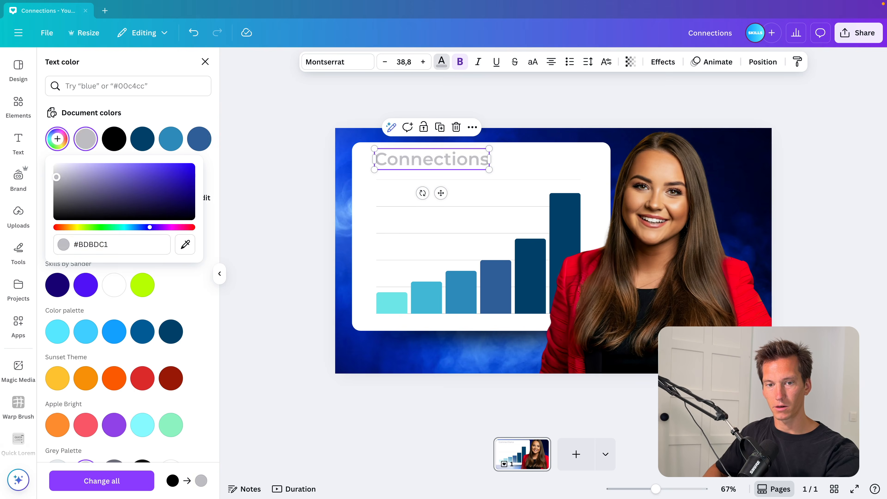
left_click_drag(56, 178, 53, 185)
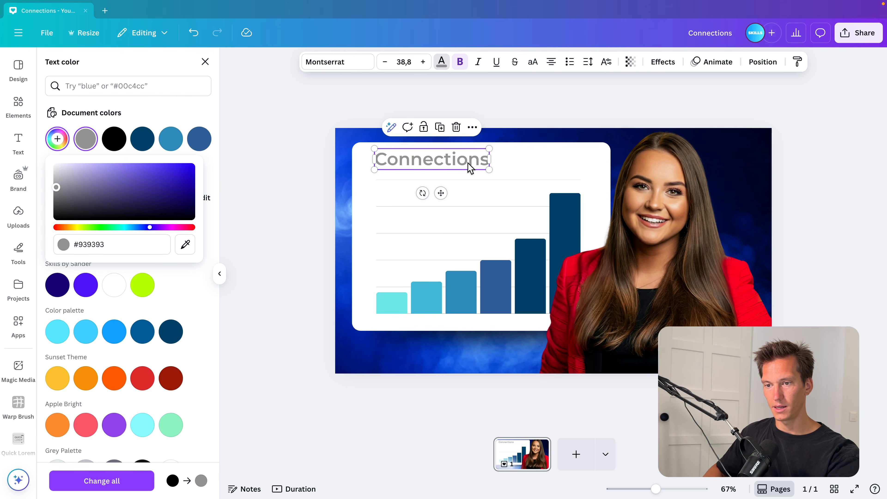
Duplicate the heading below itself, change its text to "+250K" and enlarge it to about size 70
left_click_drag(470, 167, 467, 190)
double_click(468, 190)
type("25")
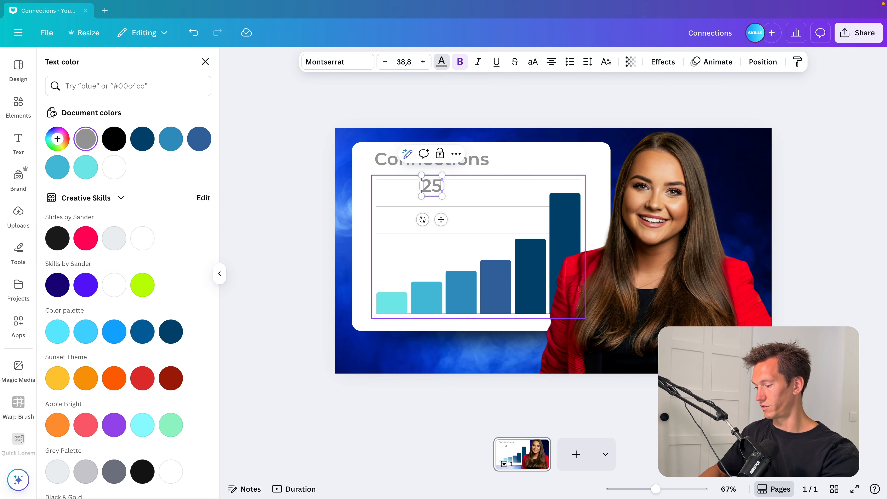
type("0K")
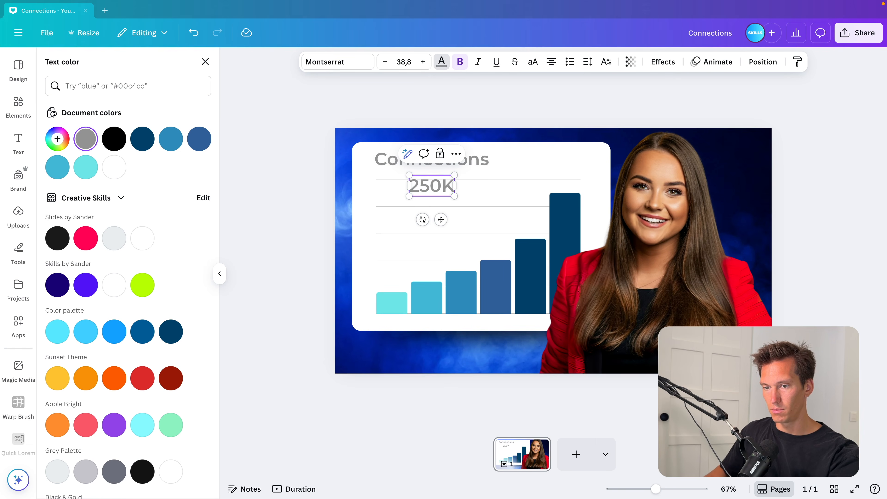
left_click_drag(460, 185, 494, 208)
left_click(403, 218)
Set the "+250K" text colour to black
left_click(441, 61)
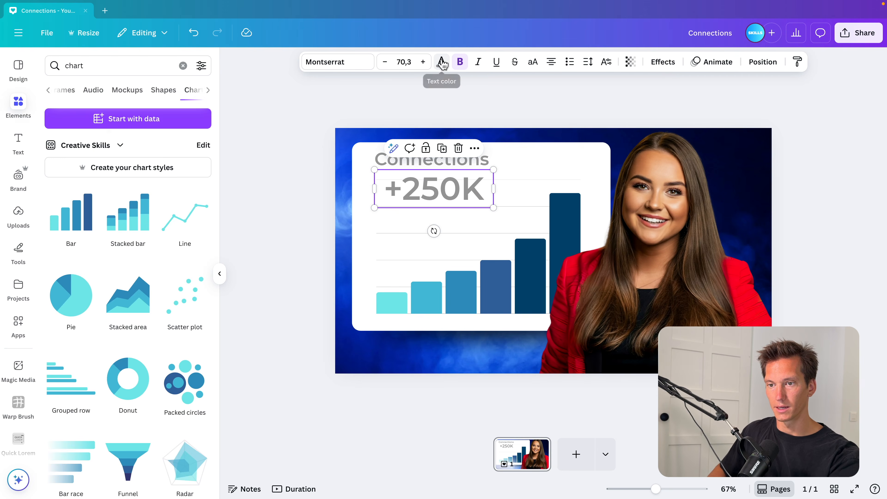
left_click(442, 61)
left_click(86, 139)
Change the "+250K" font to Montserrat ExtraBold
left_click(349, 65)
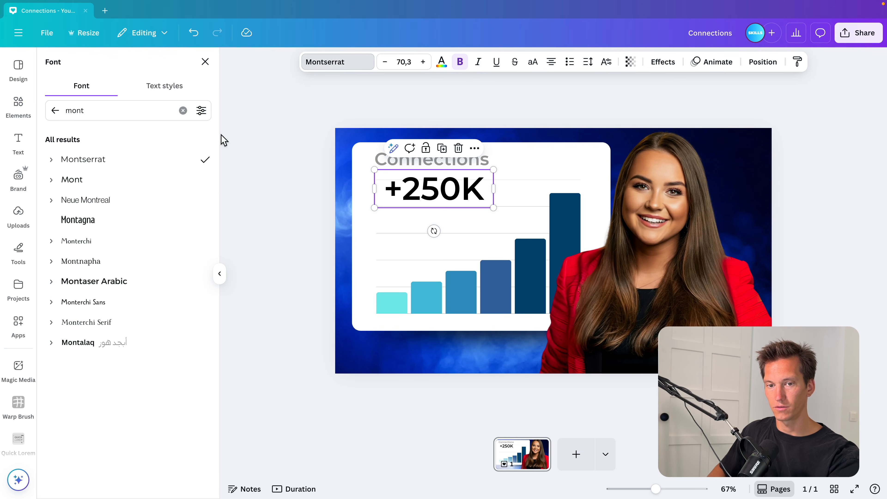
left_click(52, 179)
left_click(51, 160)
left_click(80, 324)
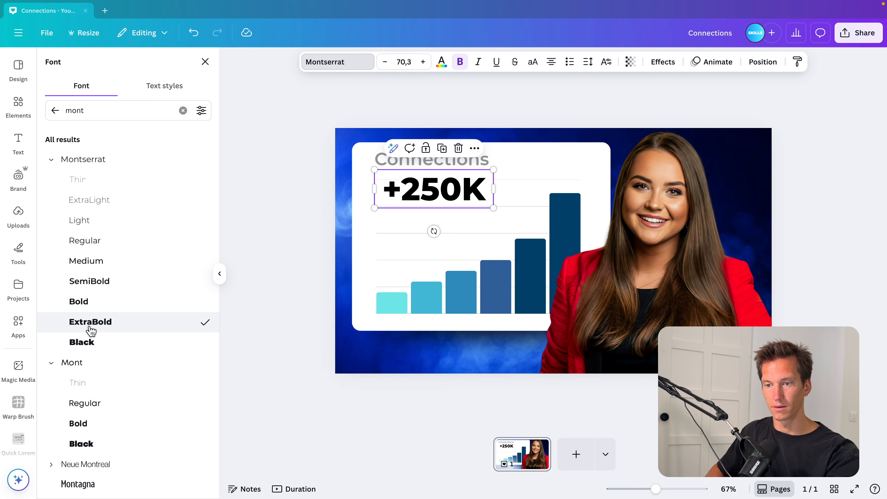
Enlarge the "+250K" text box to about size 102
left_click_drag(494, 208, 524, 216)
left_click_drag(469, 197, 478, 196)
left_click_drag(534, 216, 529, 215)
Enlarge the "Connections" heading slightly
left_click(476, 160)
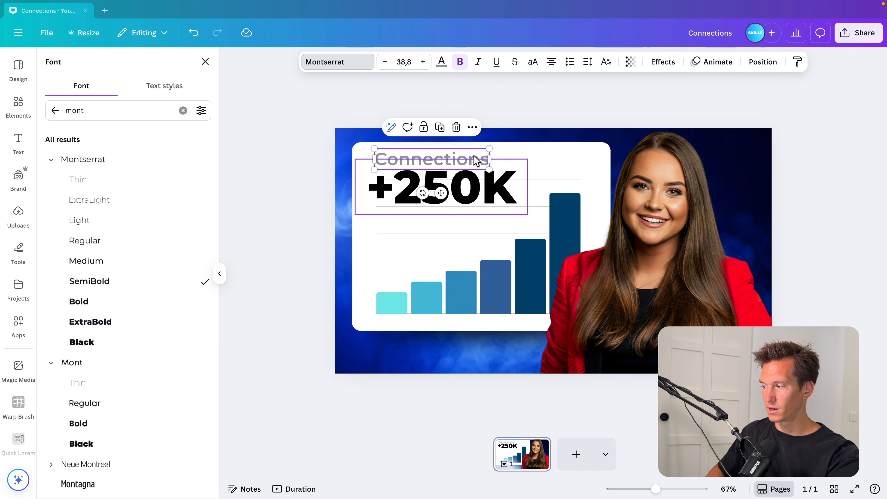
left_click_drag(490, 148, 514, 144)
left_click(479, 182)
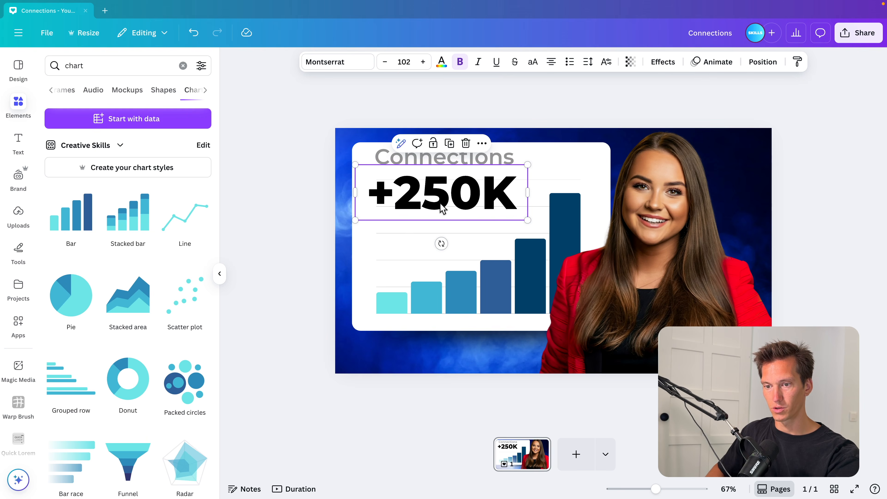
Add a rectangle, colour it white and place it behind "+250K" to hide the chart gridlines
key("r")
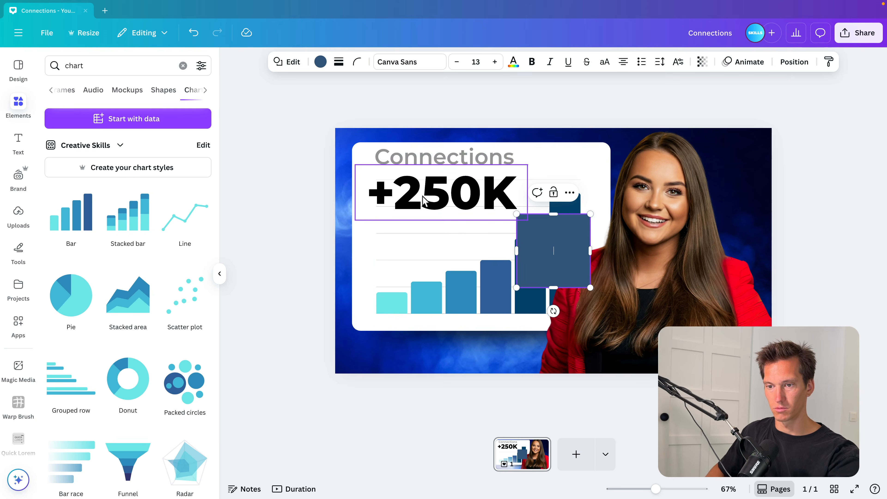
left_click_drag(550, 243, 406, 205)
left_click_drag(446, 247, 547, 218)
left_click(321, 61)
left_click(142, 238)
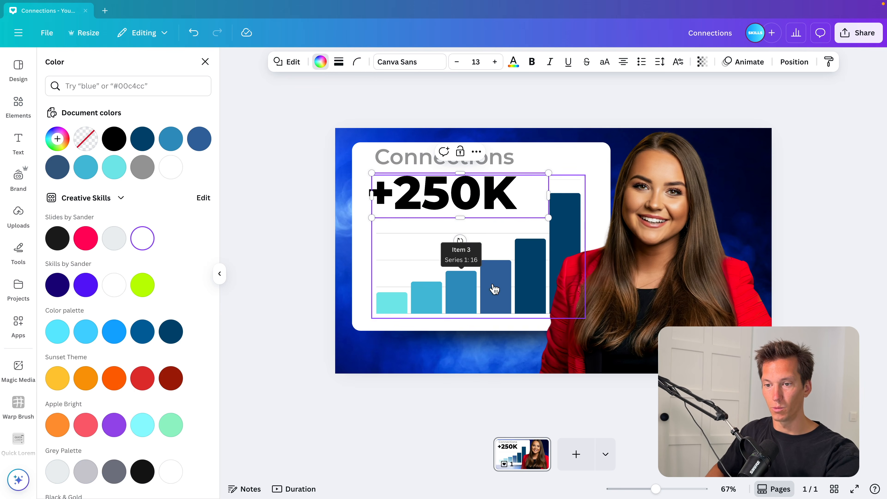
left_click(701, 95)
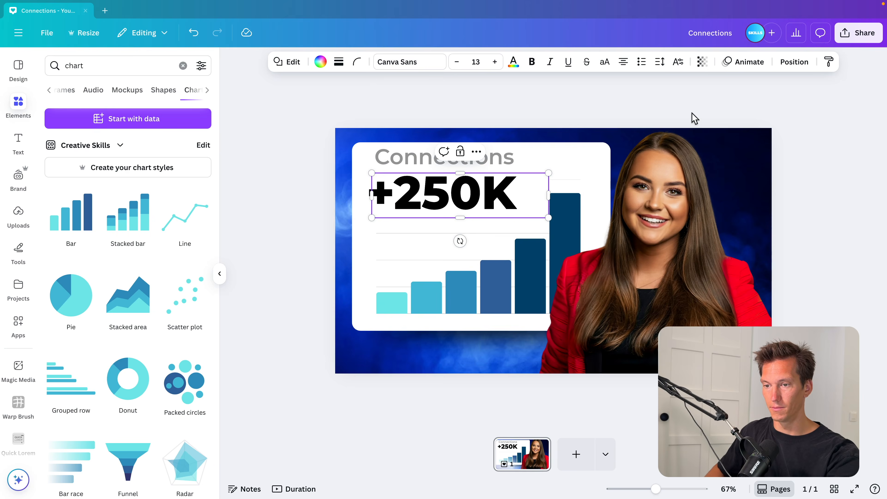
Resize the white rectangle so it fits behind the "+250K" text
left_click(589, 122)
left_click(537, 200)
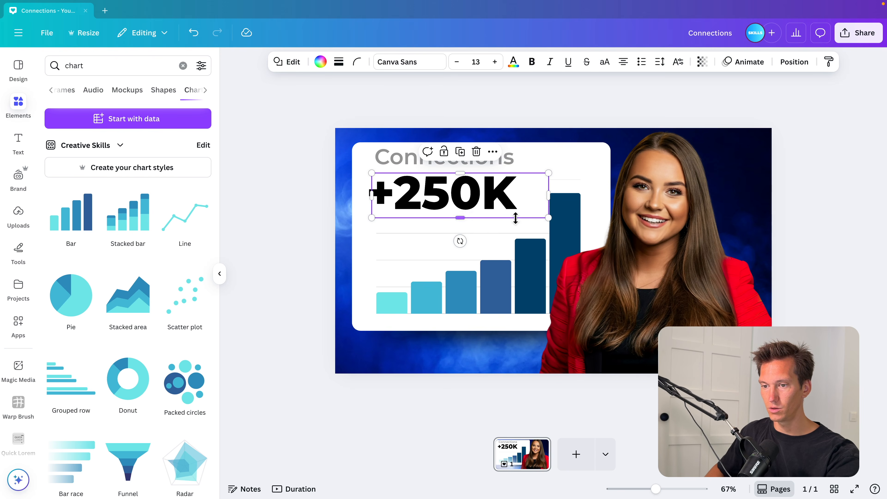
left_click_drag(539, 191, 539, 182)
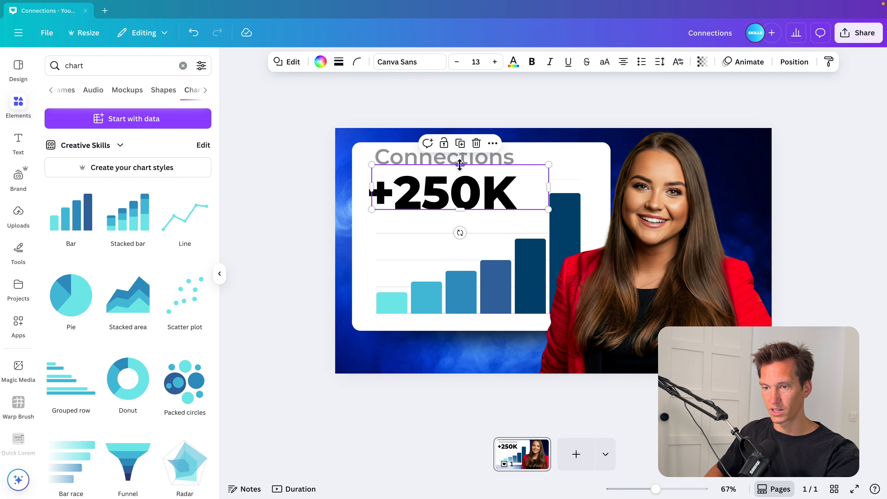
left_click_drag(460, 164, 460, 176)
scroll(462, 175, "up", 5)
left_click_drag(553, 180, 601, 164)
scroll(601, 165, "down", 5)
Search the elements for "triangle" and add a triangle shape to the design
left_click(98, 66)
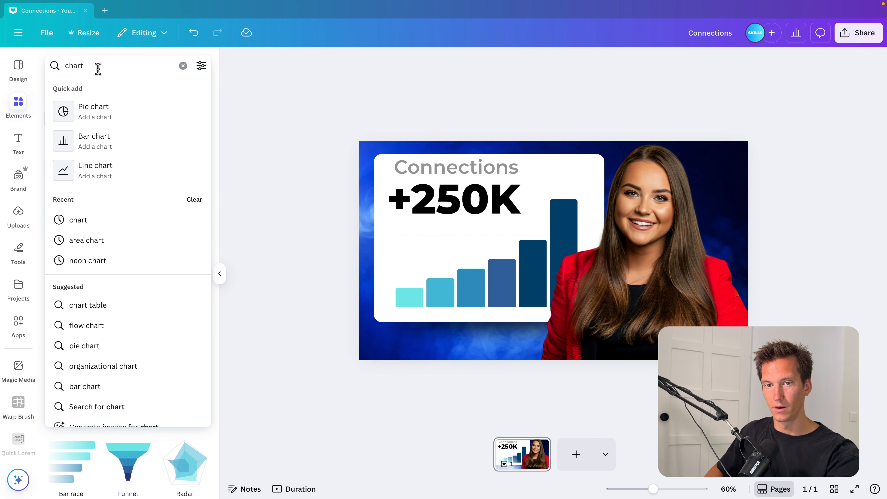
key("ctrl+a")
type("triangle")
key("Return")
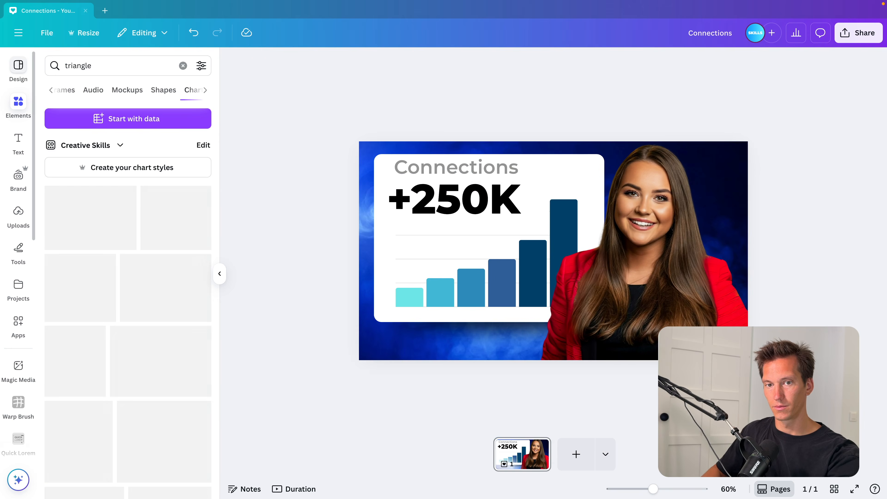
left_click(72, 90)
left_click(74, 91)
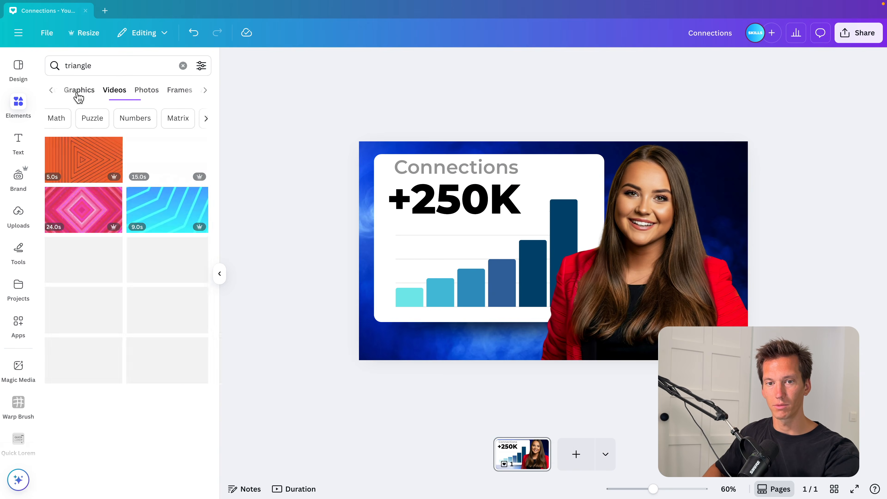
left_click(75, 90)
left_click(53, 90)
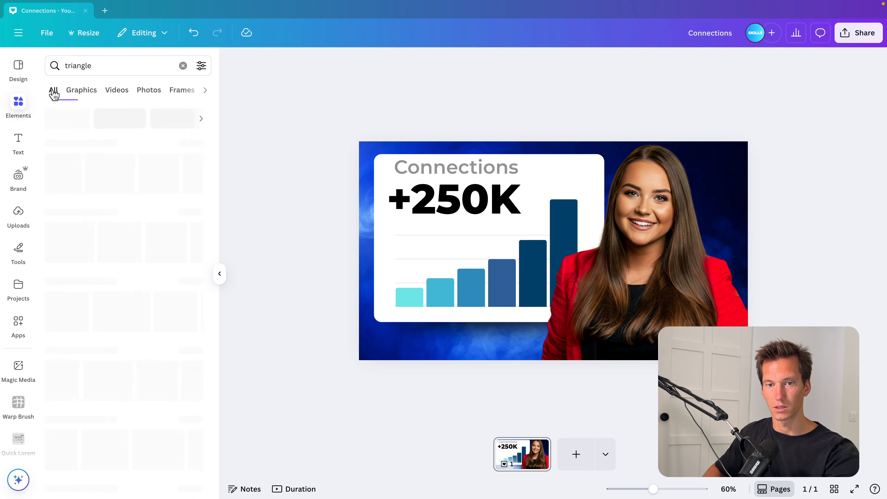
left_click(65, 164)
Colour the triangle bright green #4AFF00
left_click(319, 65)
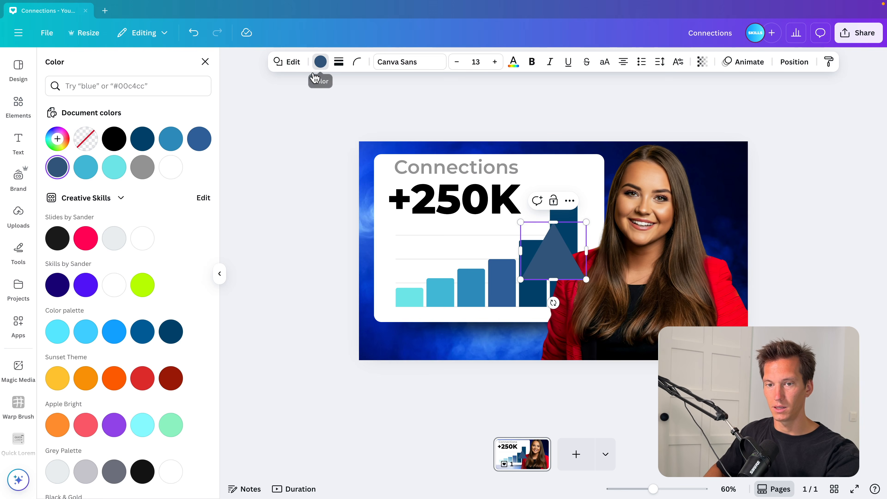
left_click(143, 293)
left_click(60, 142)
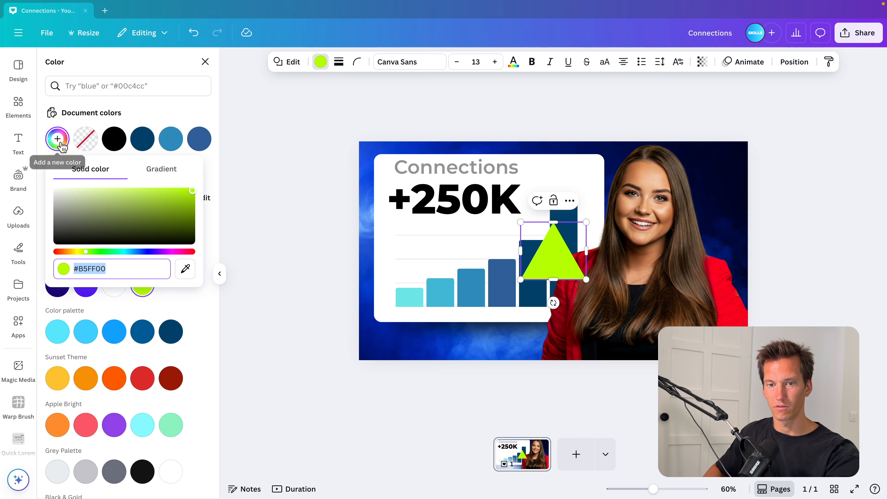
left_click(95, 252)
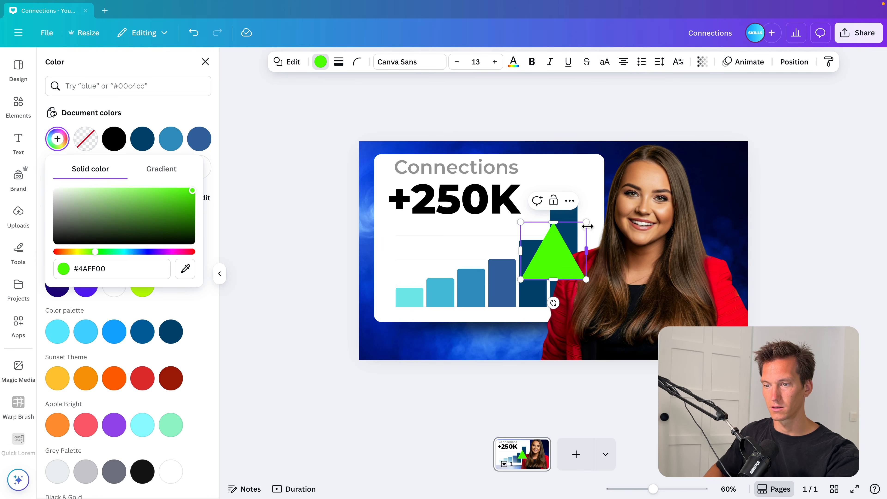
Shrink the triangle and place it just right of "+250K"
left_click_drag(587, 224, 555, 266)
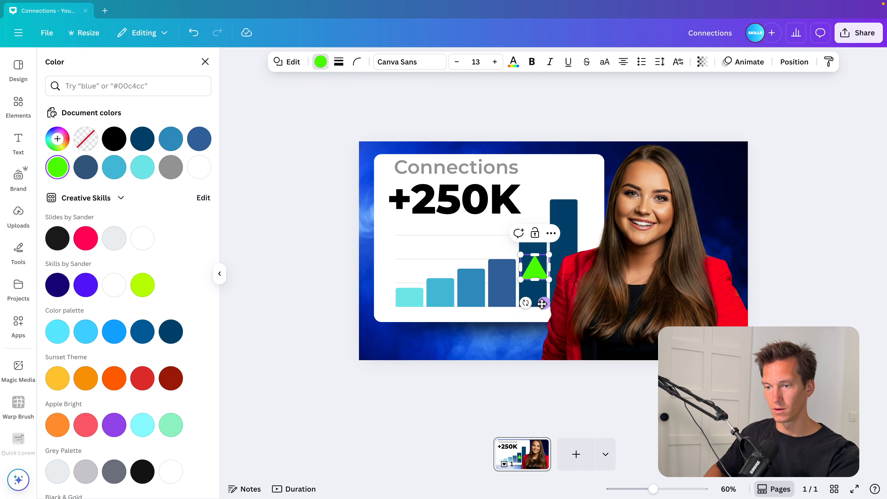
left_click_drag(542, 304, 547, 233)
scroll(547, 235, "up", 5)
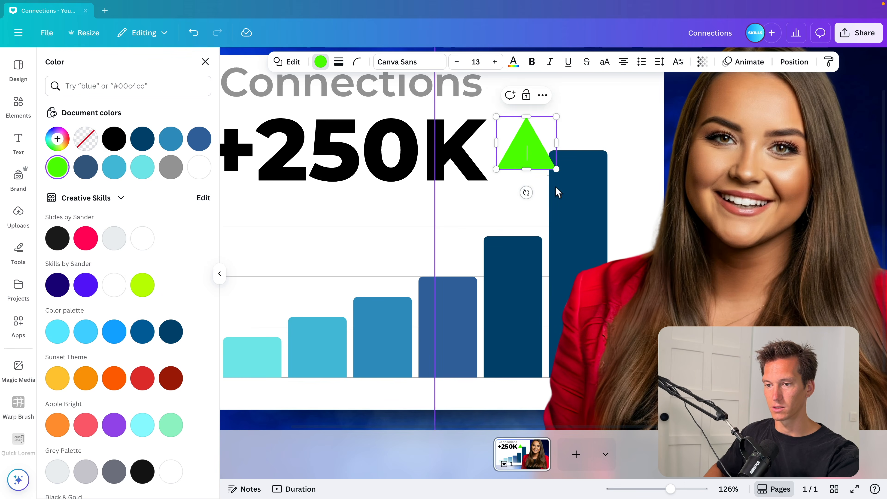
left_click_drag(556, 169, 536, 166)
scroll(536, 166, "down", 3)
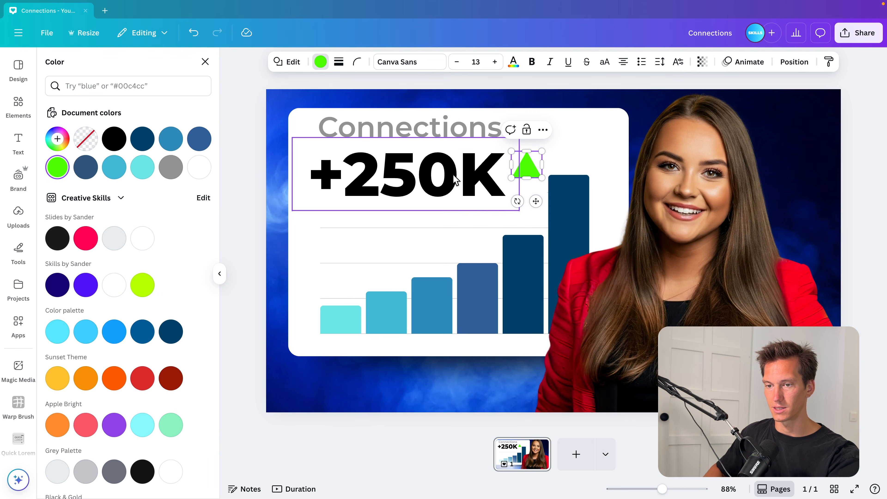
Nudge the triangle into line with the "+250K" text
left_click(467, 131, "shift")
left_click(514, 201)
left_click_drag(533, 169, 538, 176)
Select the heading, number and triangle together, scale them down slightly and shift them lower
left_click(491, 171, "shift")
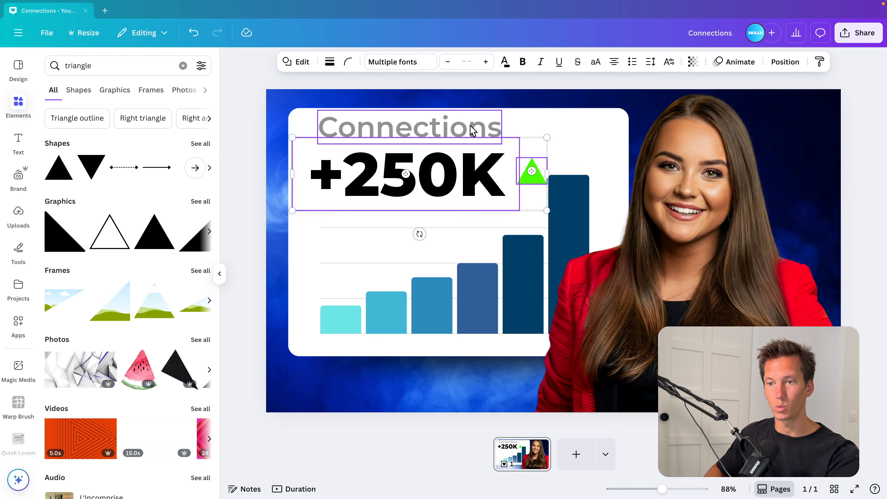
left_click(471, 128, "shift")
left_click_drag(548, 211, 526, 201)
left_click_drag(441, 175, 442, 183)
scroll(442, 182, "down", 3)
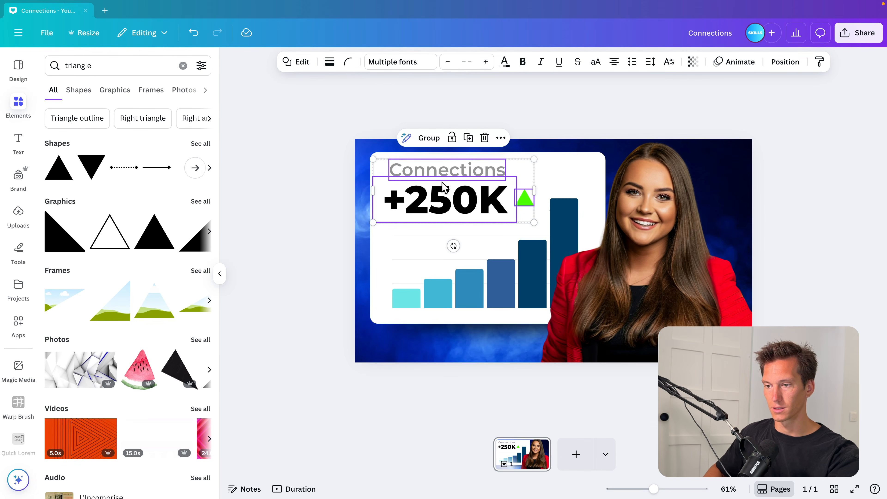
Select all the panel elements except the photo and move them down slightly
left_click(309, 200)
key("ctrl+a")
left_click(608, 304, "shift")
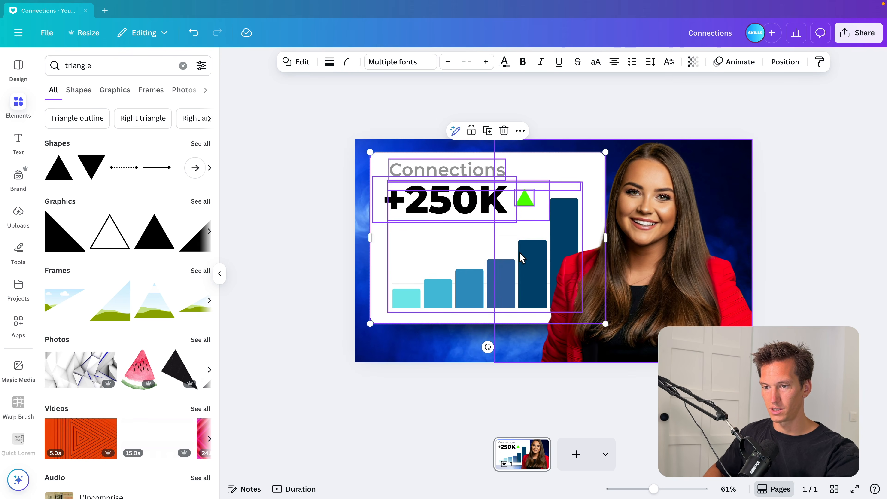
left_click_drag(501, 235, 501, 245)
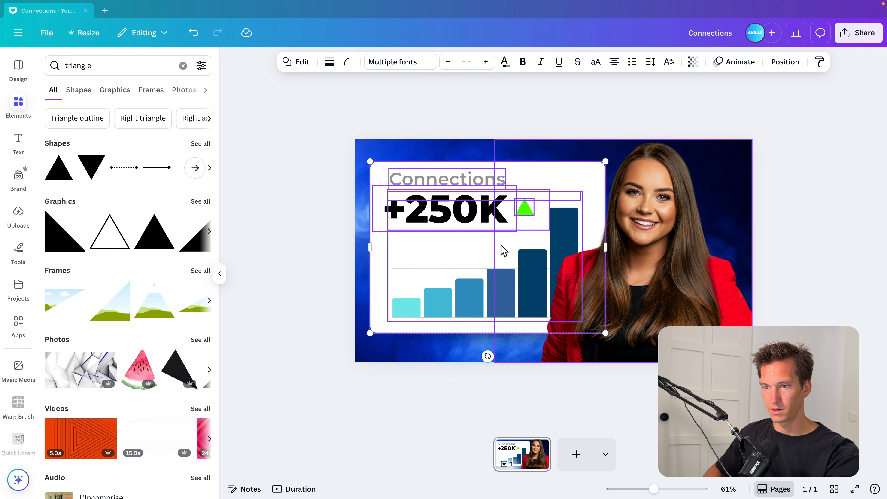
left_click(295, 260)
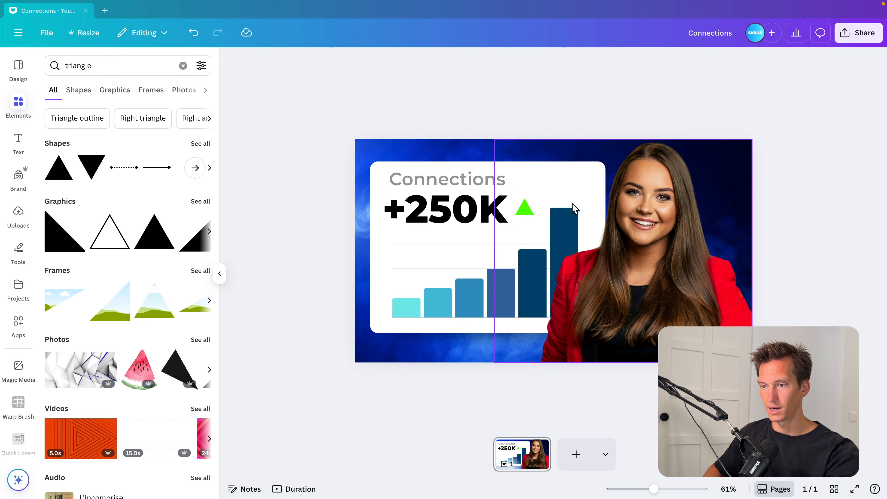
Search elements for "linkedin", add the LinkedIn logo, and resize it at the panel's top-right corner
left_click(182, 66)
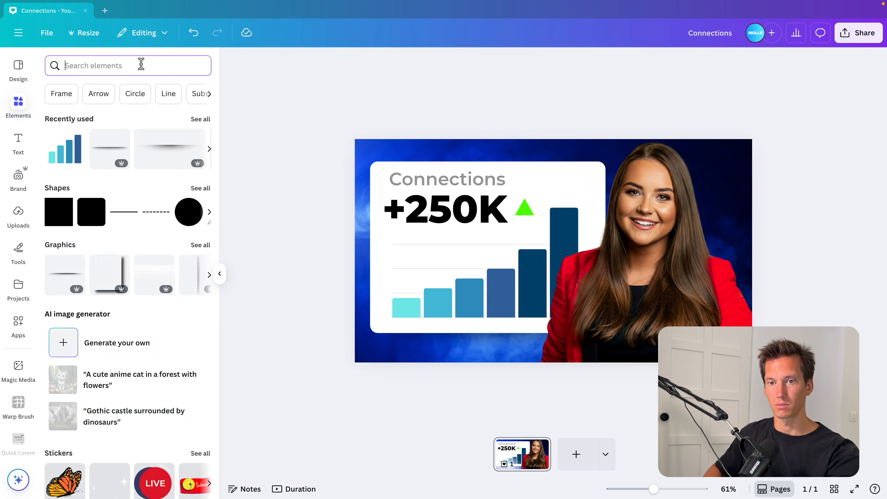
type("linkedin")
key("Return")
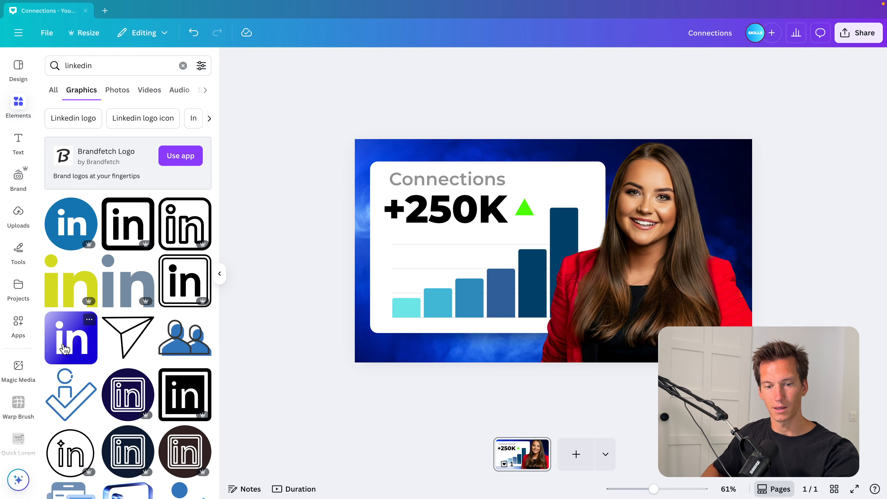
left_click(65, 349)
mouse_move(644, 163)
left_mouse_down()
mouse_move(590, 194)
mouse_move(592, 213)
left_mouse_up()
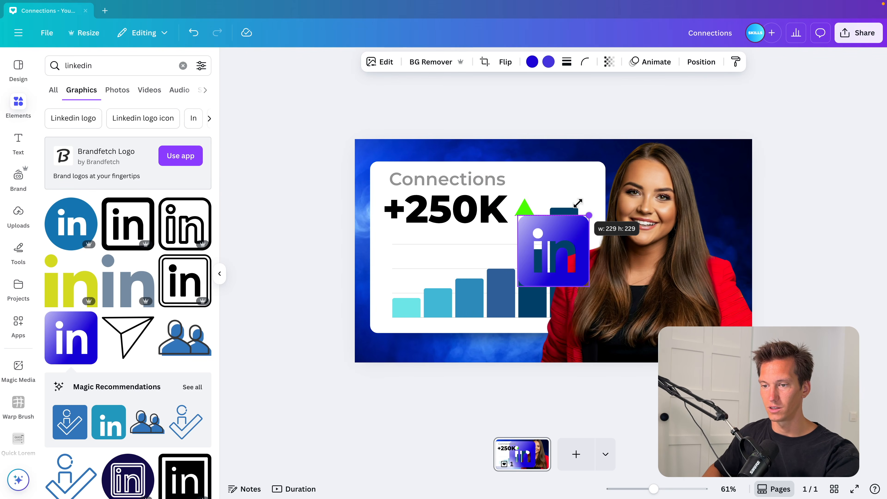
left_click_drag(557, 252, 571, 185)
Try several document colours on the LinkedIn logo's second colour, then undo them
left_click(549, 62)
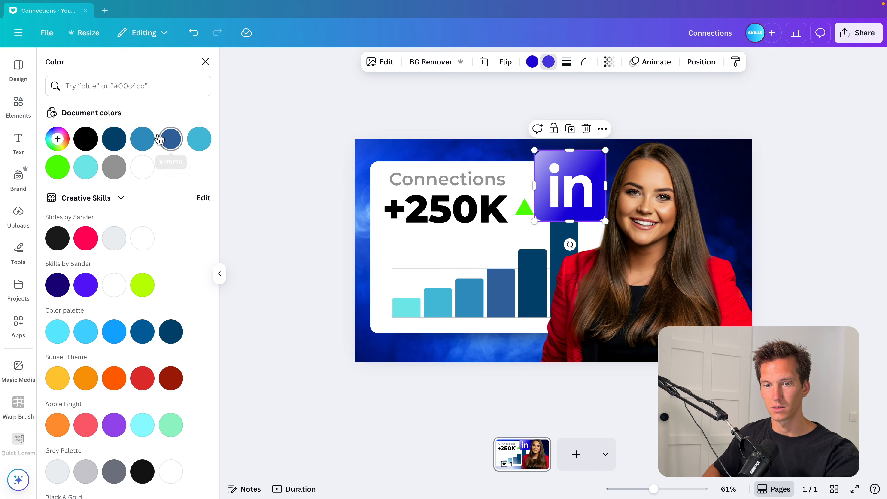
left_click(143, 139)
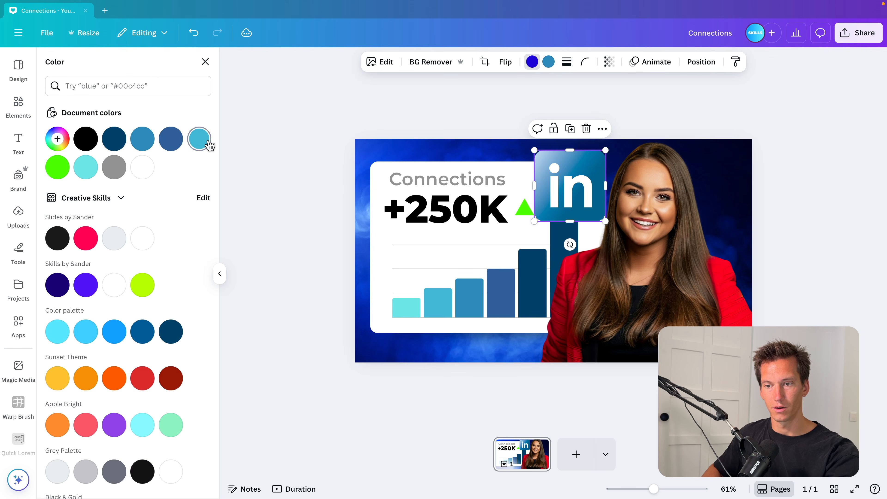
left_click(199, 139)
left_click(172, 140)
left_click(106, 145)
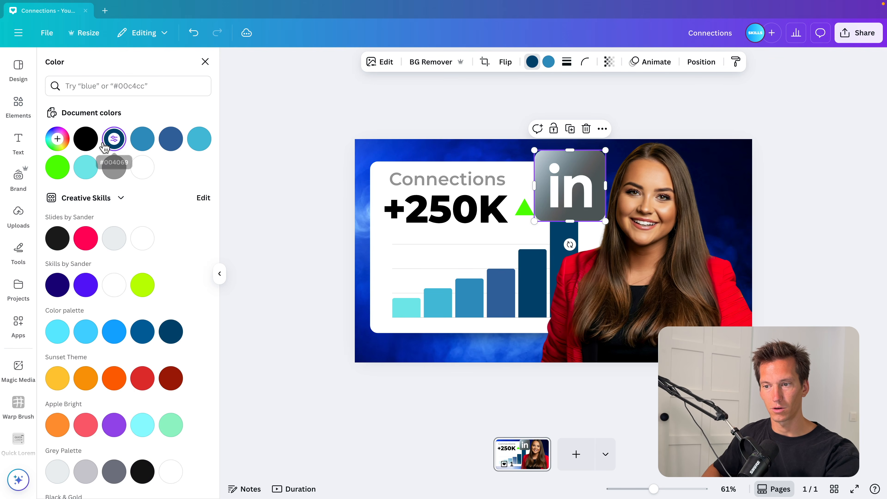
key("ctrl+z")
key("ctrl+z")
key("ctrl+z")
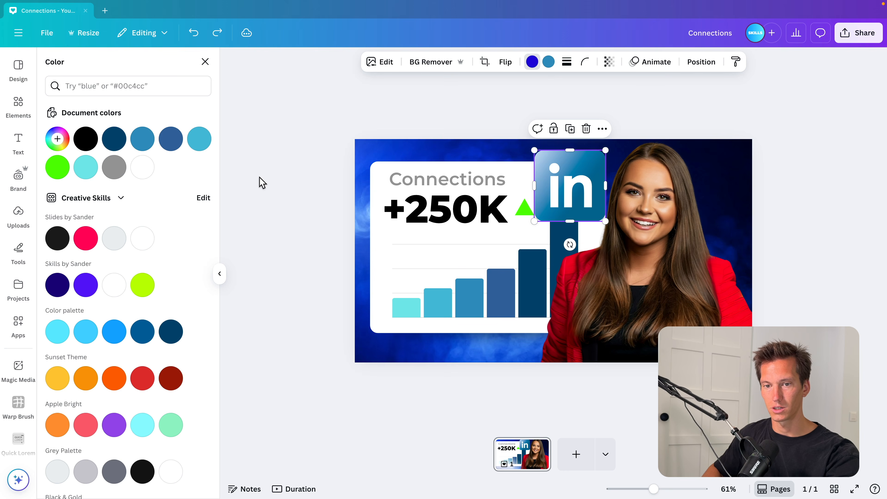
Set the LinkedIn logo's second colour to a custom bright blue #00AAFF
left_click(58, 139)
left_click_drag(154, 179, 229, 142)
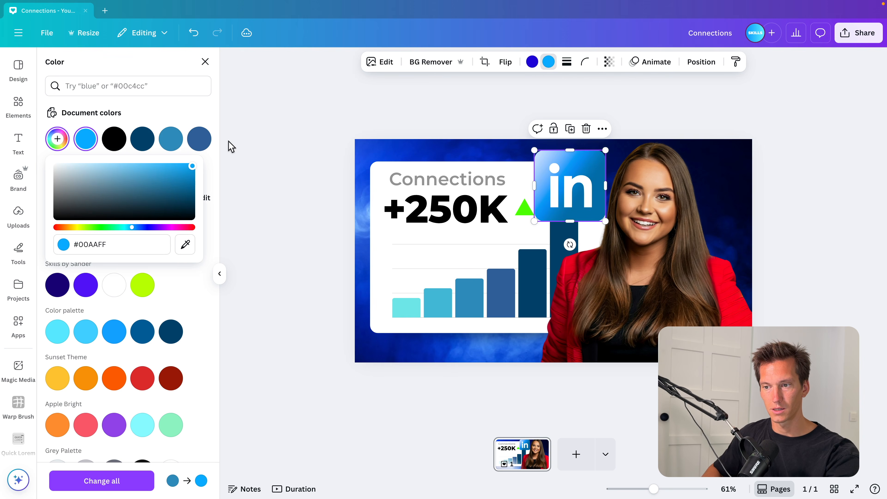
Shrink the LinkedIn logo slightly and tilt it at the panel's top-right corner
left_click_drag(608, 150, 590, 185)
left_click_drag(577, 224, 585, 225)
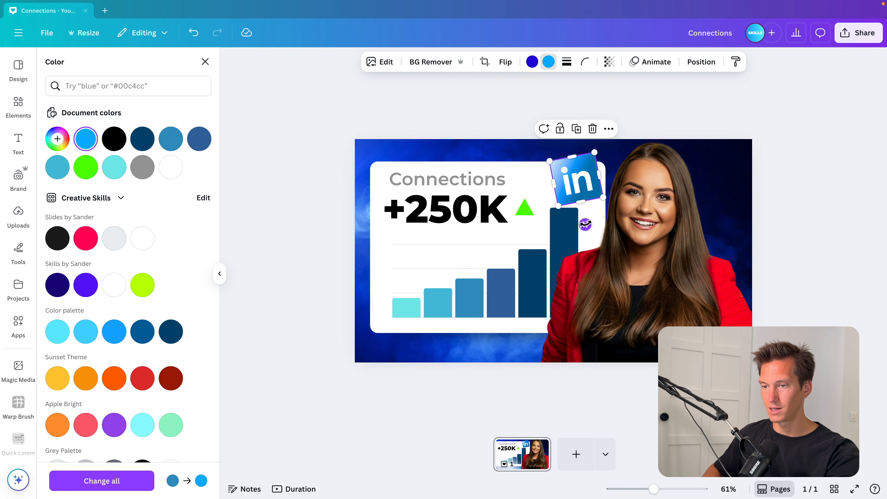
left_click(320, 236)
left_click(320, 236)
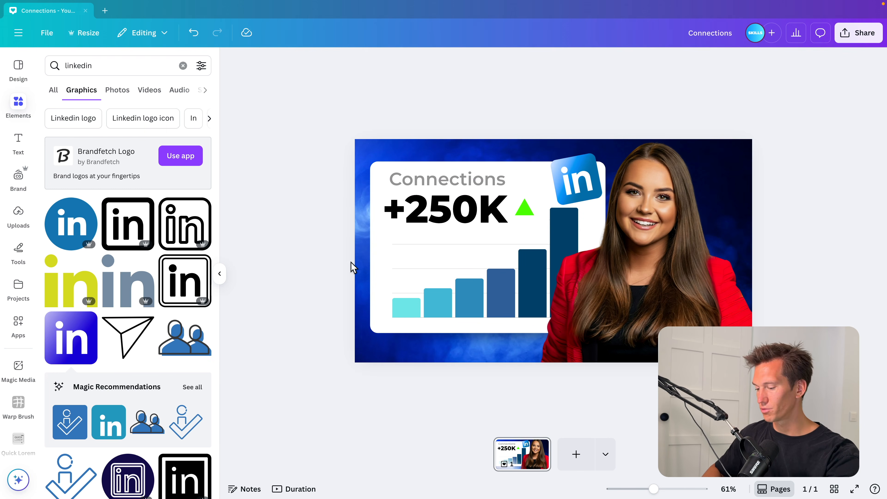
Draw a rectangle beside the chart, round its corners, and fill it with red
key("r")
left_click_drag(588, 217, 667, 235)
left_click(359, 64)
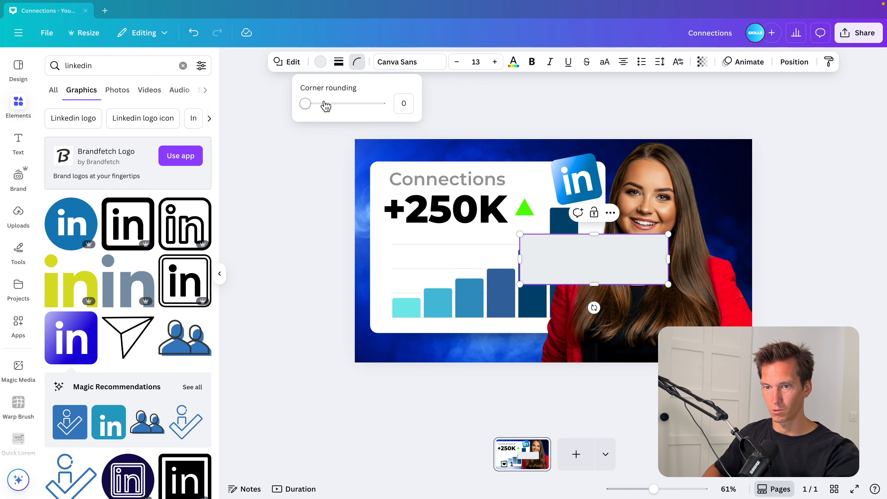
left_click_drag(320, 105, 322, 105)
left_click(320, 61)
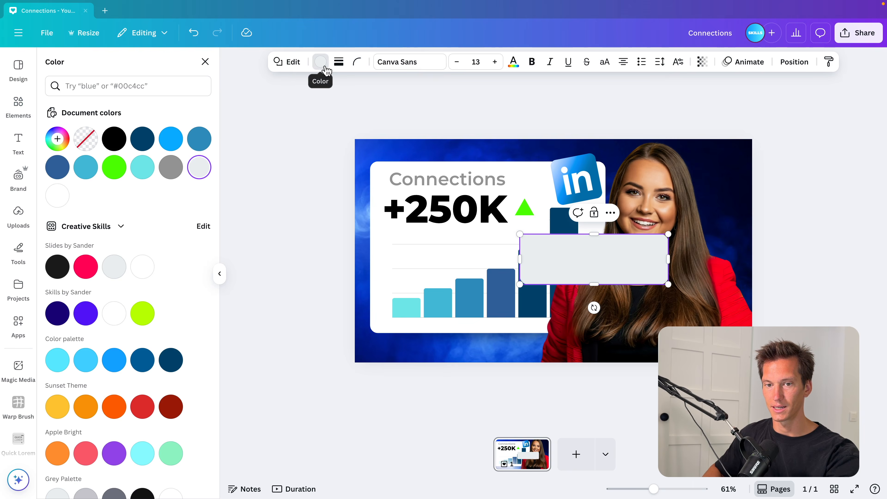
left_click(85, 267)
scroll(141, 412, "down", 10)
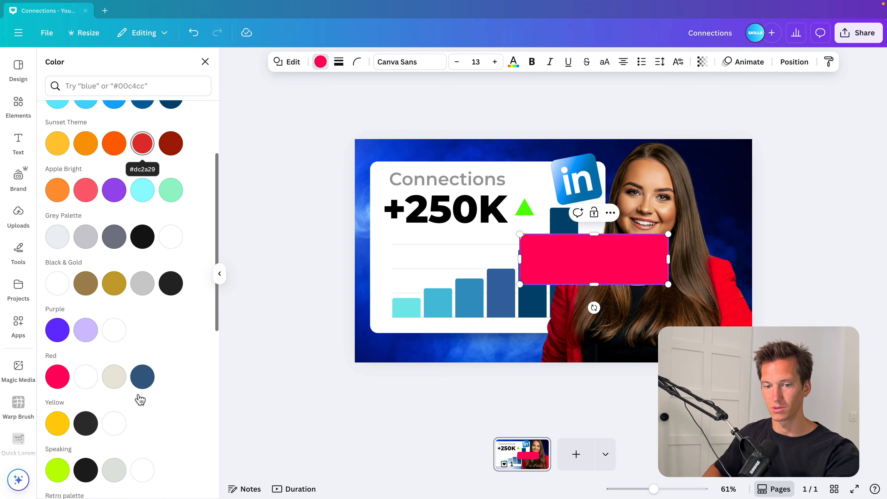
scroll(116, 329, "up", 10)
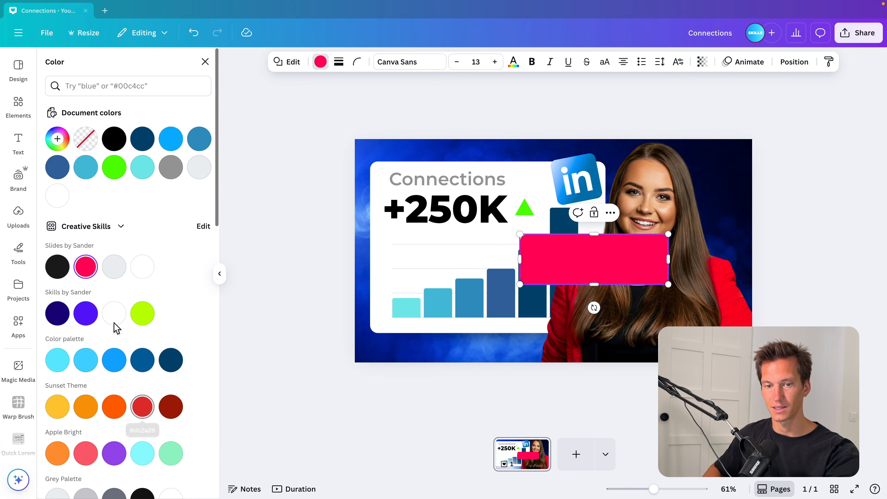
left_click(62, 136)
left_click(184, 267)
left_click(729, 294)
Duplicate the "+250K" text and place the copy on the red rectangle
left_click(435, 214)
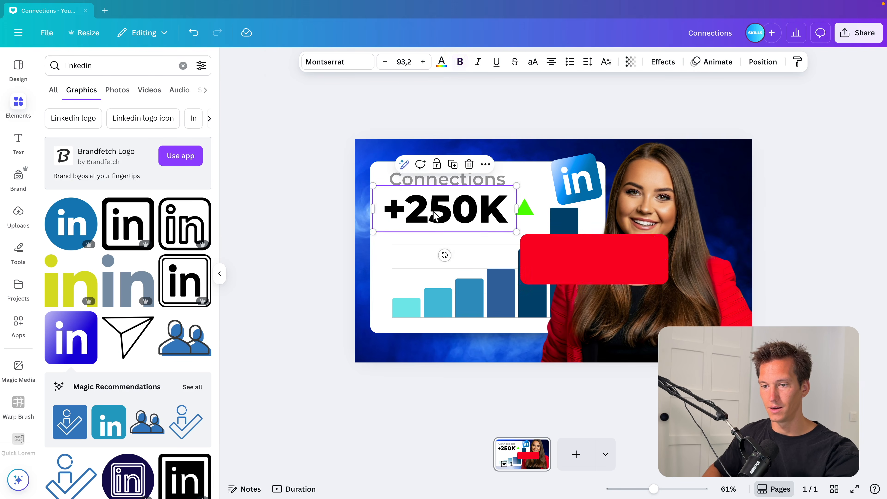
left_click_drag(433, 212, 571, 262, "alt")
double_click(571, 262)
left_click(755, 255)
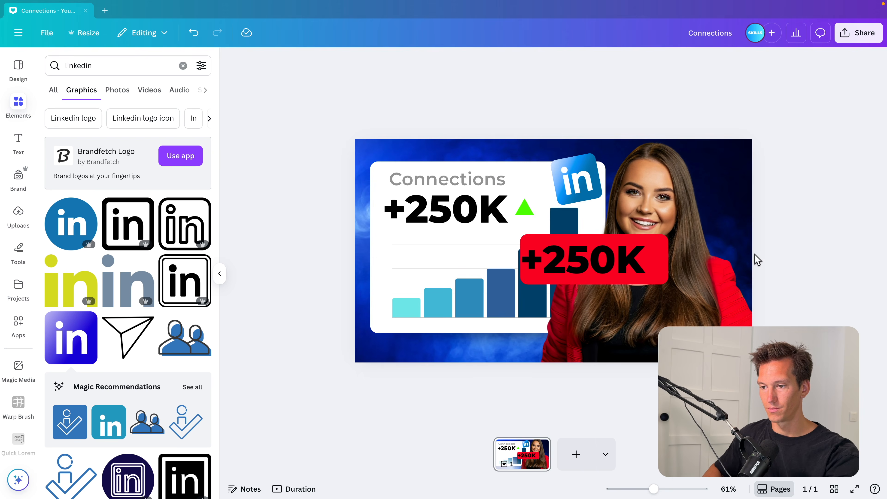
Set the copied "+250K" text to white and select it together with the red rectangle
left_click(594, 261)
left_click(441, 62)
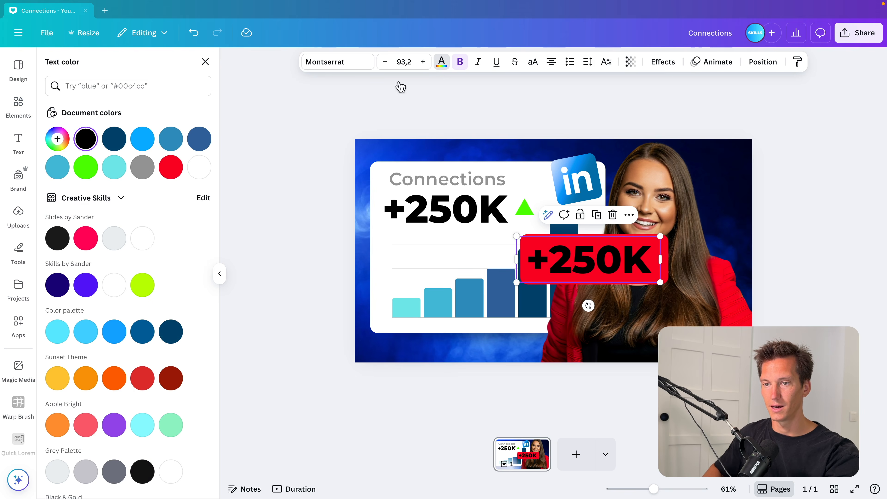
left_click(142, 238)
double_click(653, 261)
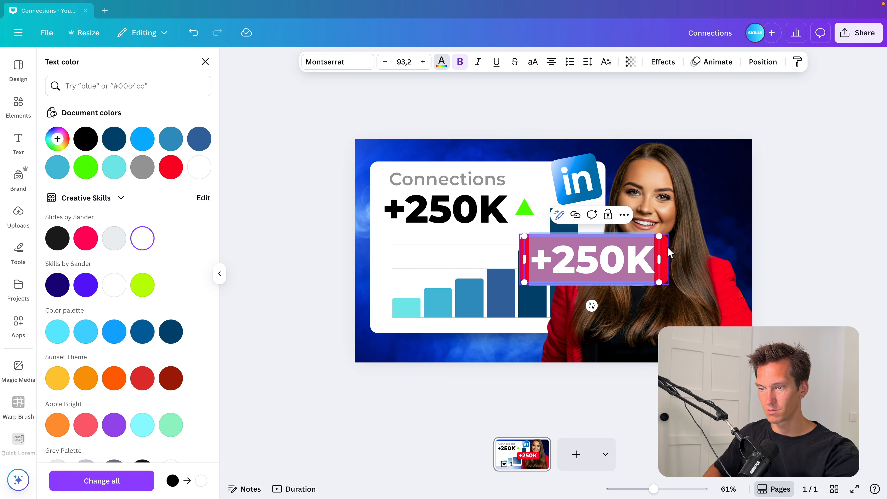
left_click(666, 249)
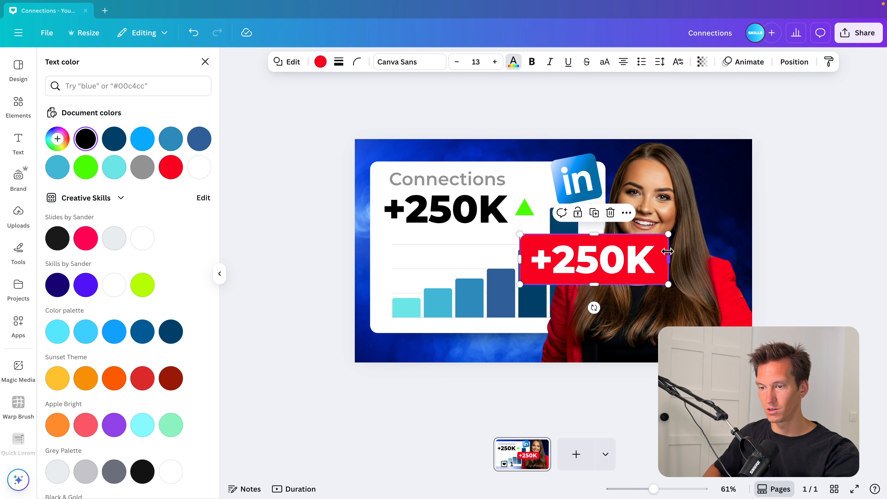
left_click(658, 239, "shift")
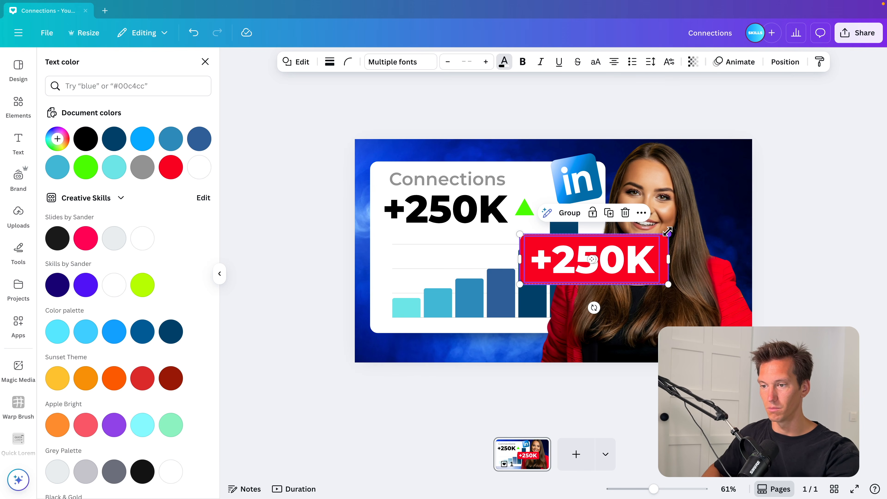
Shrink the red "+250K" label, move it over the LinkedIn logo, and group its text and rectangle
left_click_drag(668, 235, 636, 75)
scroll(583, 269, "up", 5)
scroll(583, 267, "up", 2)
left_click(687, 129)
scroll(687, 129, "up", 4)
left_click(665, 154)
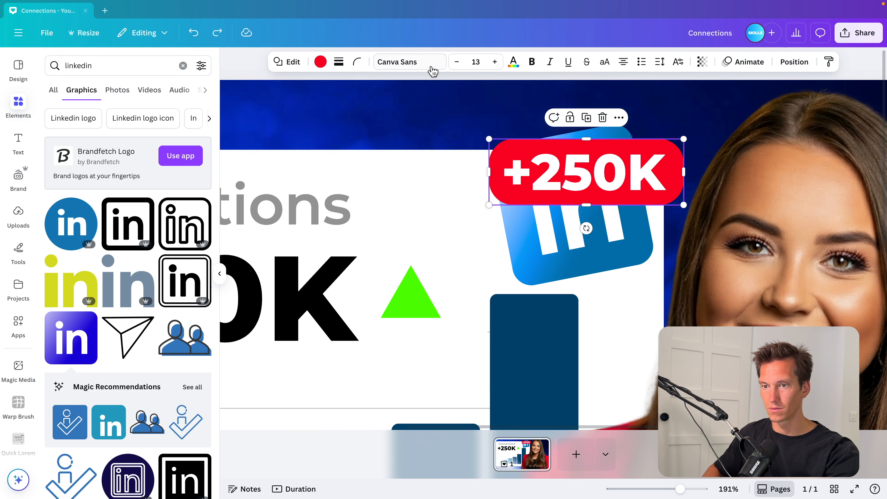
left_click(359, 65)
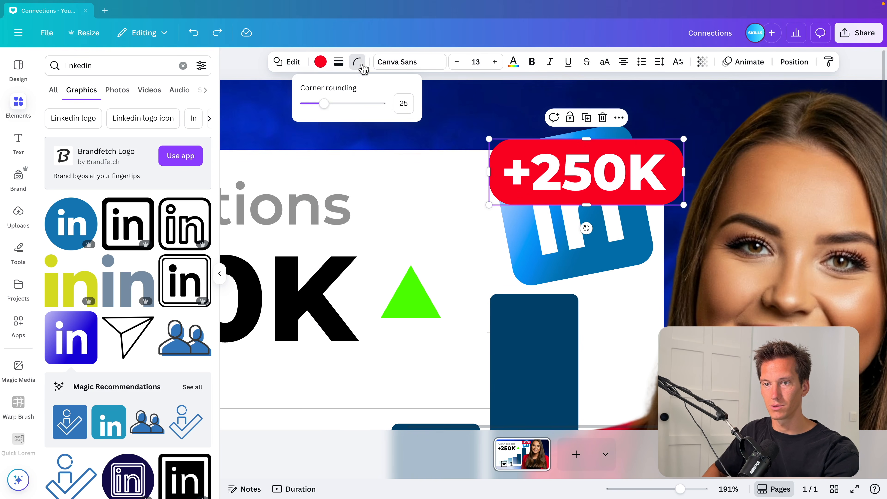
left_click(533, 161, "shift")
left_click(560, 117)
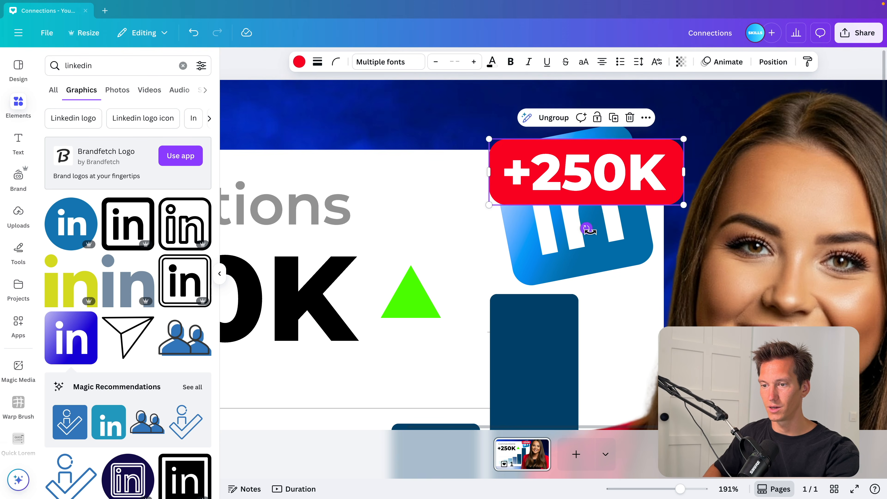
Rotate the red "+250K" label and place it on the LinkedIn logo's top corner
left_click_drag(590, 230, 604, 227)
left_click_drag(687, 178, 632, 180)
left_click_drag(575, 182, 616, 140)
left_click(583, 198, "shift")
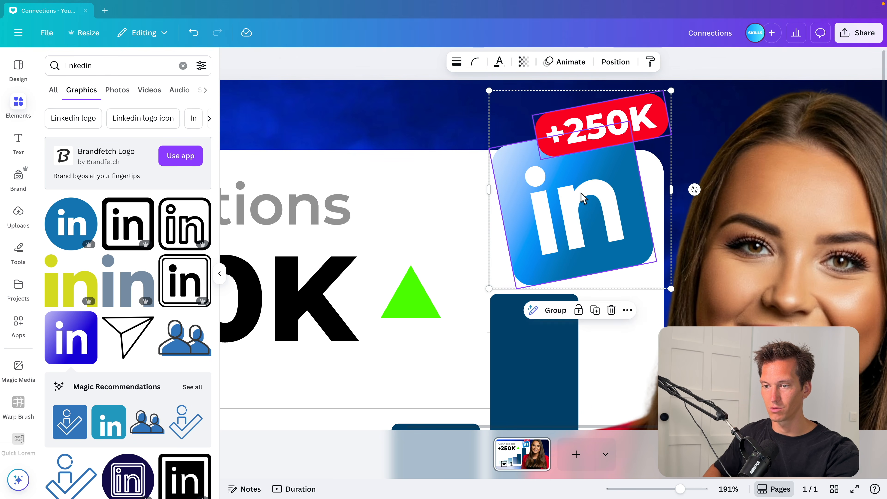
Resize the LinkedIn logo and label together and nudge them into place at the panel's corner
scroll(490, 290, "down", 5)
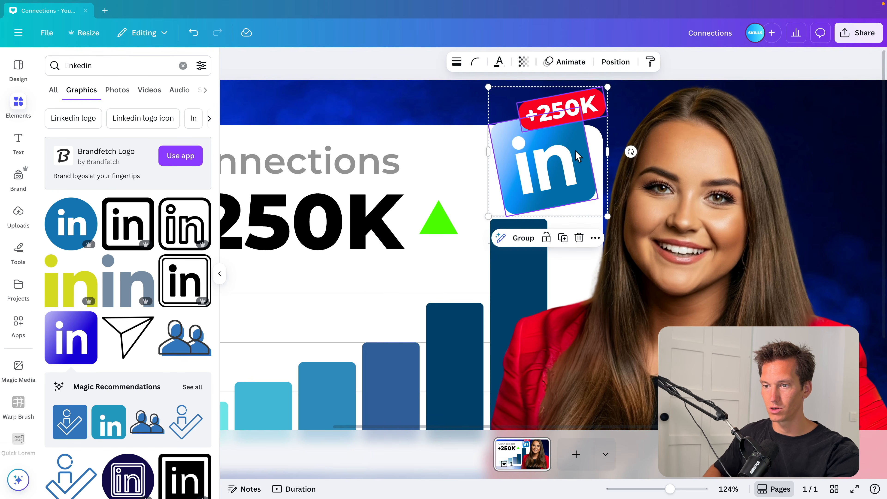
left_click_drag(610, 216, 638, 232)
mouse_move(580, 191)
left_mouse_down()
mouse_move(581, 172)
mouse_move(581, 180)
left_mouse_up()
scroll(581, 180, "down", 4)
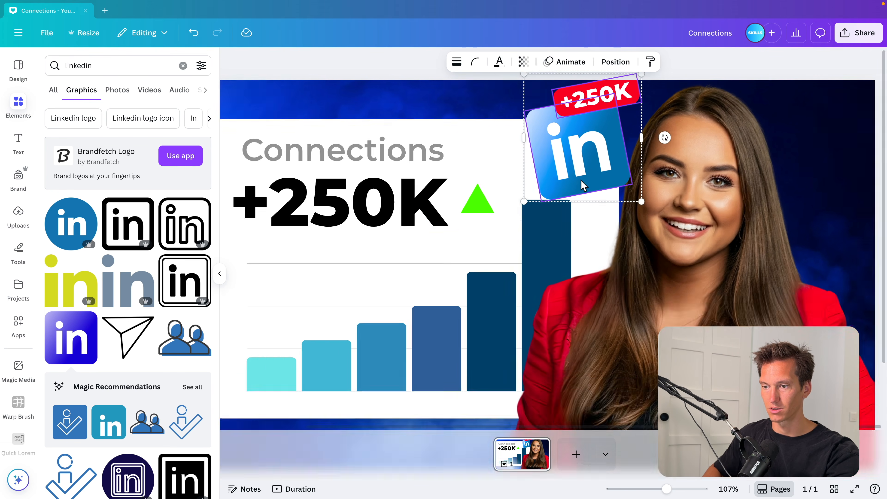
scroll(725, 238, "down", 3)
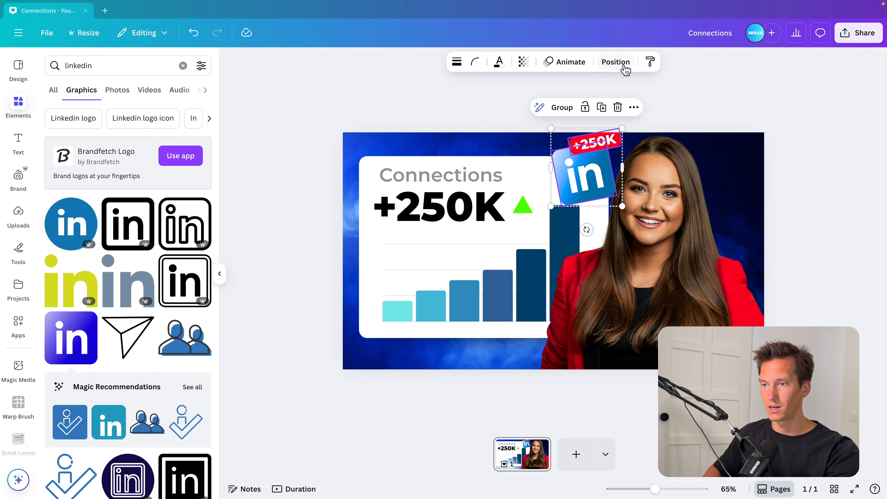
Group the LinkedIn logo with its label and move the group behind the woman's photo in the layers
left_click(624, 62)
key("ctrl+g")
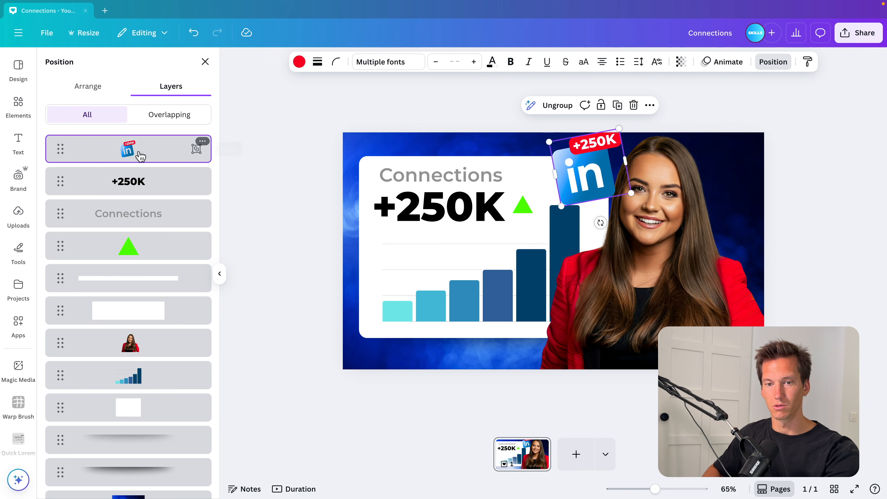
left_click_drag(135, 153, 130, 348)
left_click(811, 194)
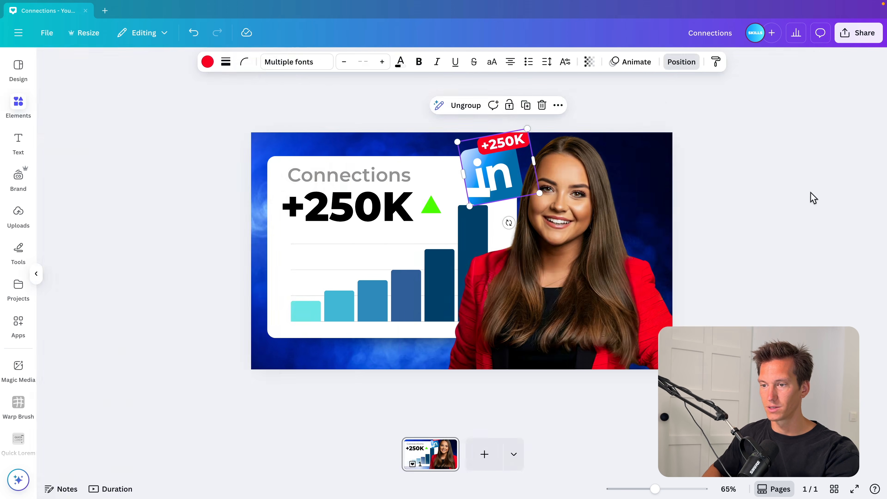
Move the thin white line layer below the LinkedIn group in the layers
left_click(664, 250)
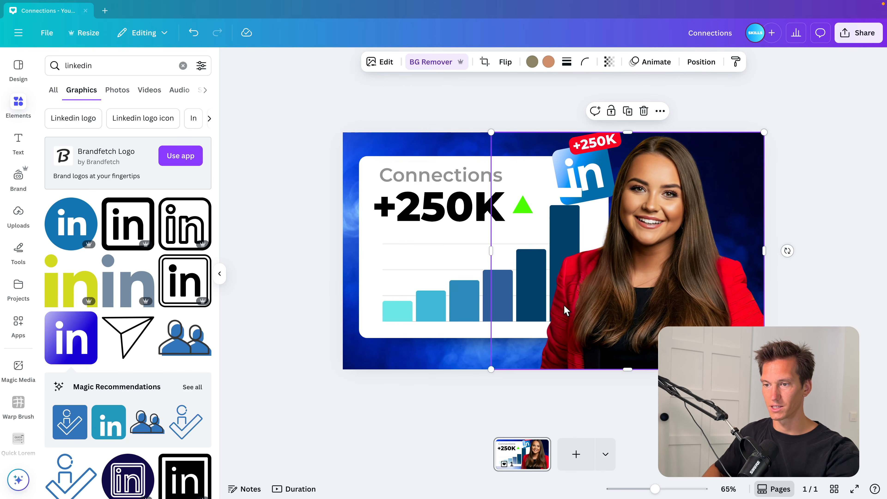
left_click(556, 193)
left_click(793, 62)
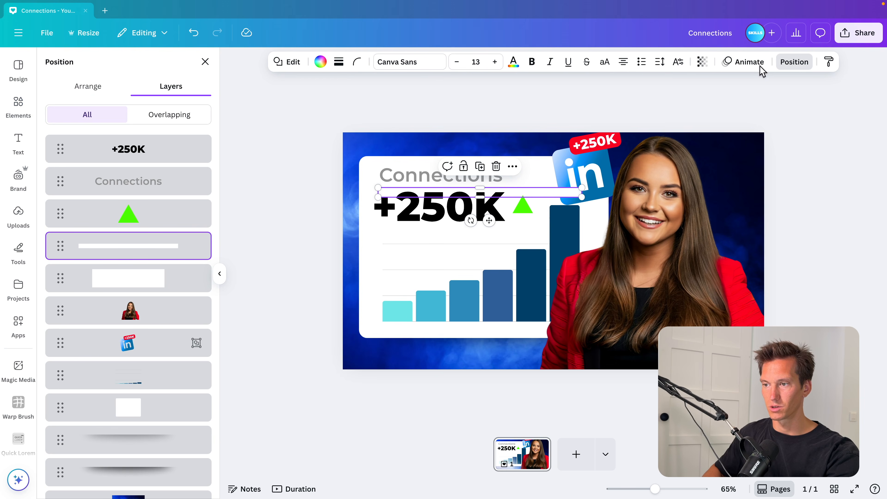
left_click_drag(133, 247, 132, 357)
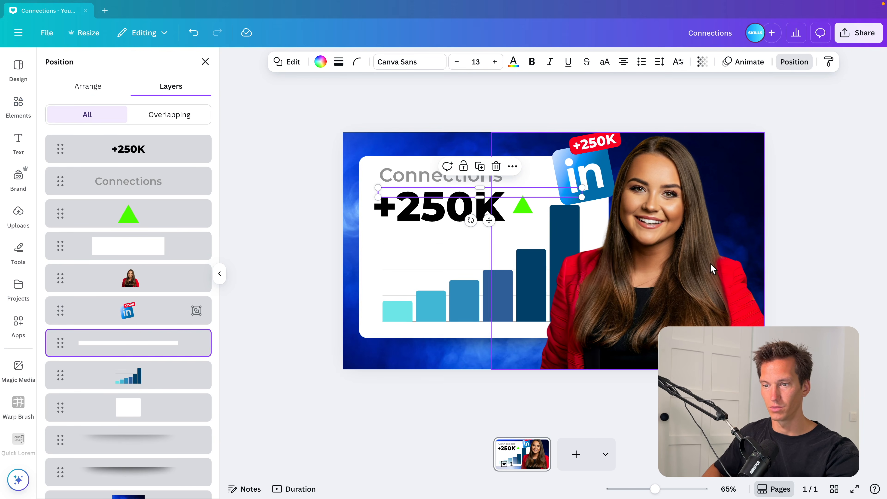
Add a cyan Glow shadow to the woman's photo with size 48 and blur amount 80
left_click(712, 266)
left_click(380, 62)
left_click(66, 383)
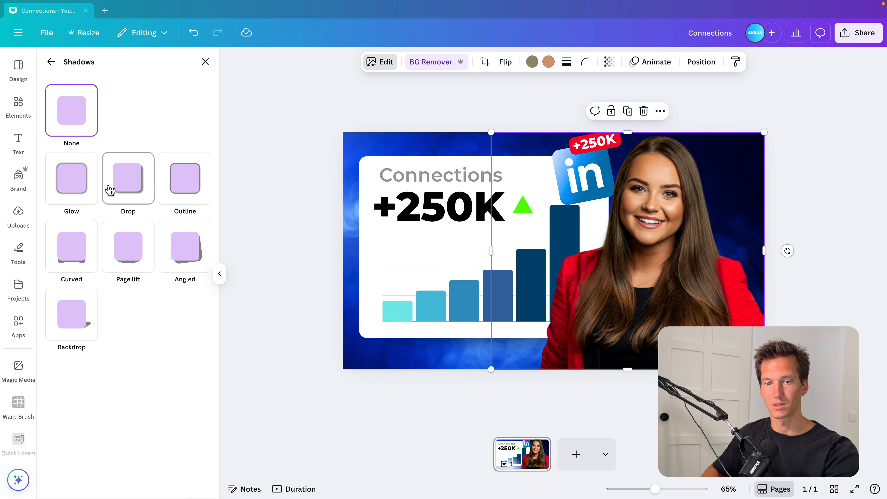
left_click(83, 192)
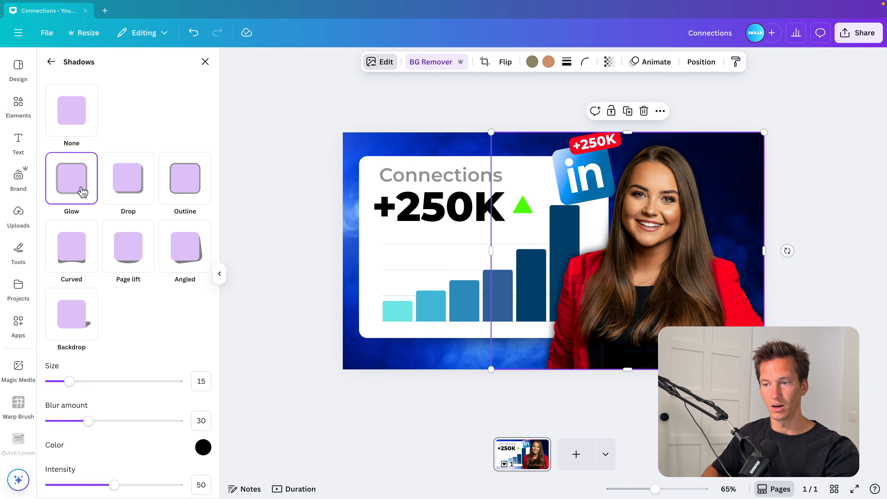
left_click(202, 448)
left_click(275, 399)
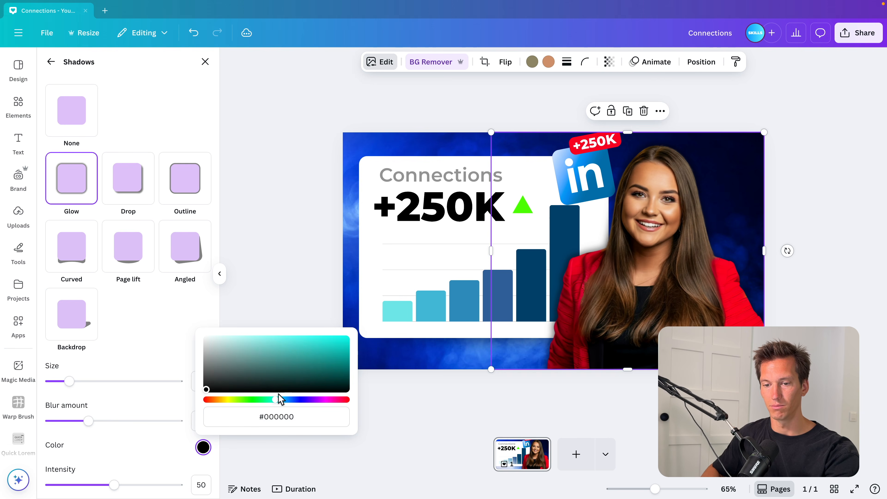
left_click(321, 338)
left_click_drag(69, 381, 113, 383)
left_click_drag(90, 421, 155, 428)
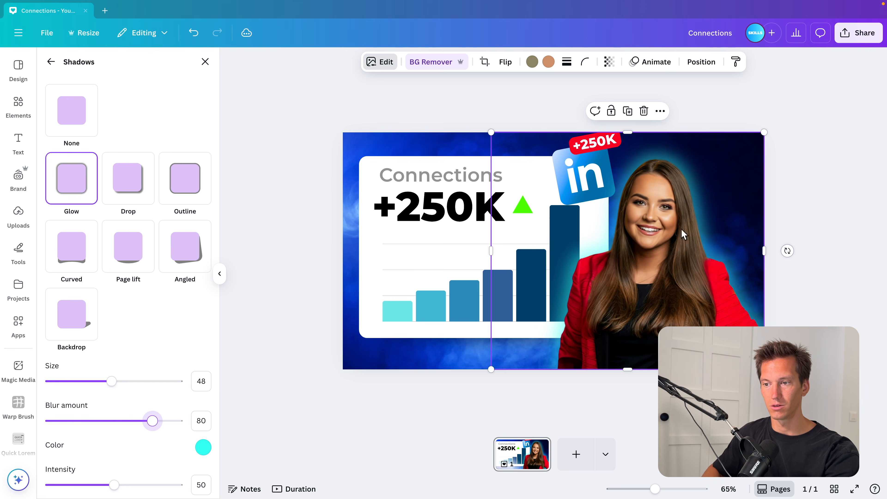
Move the woman's photo slightly up and trim its left edge inward
left_click_drag(763, 133, 811, 111)
key("ctrl+z")
mouse_move(693, 288)
left_mouse_down()
mouse_move(692, 266)
mouse_move(695, 278)
left_mouse_up()
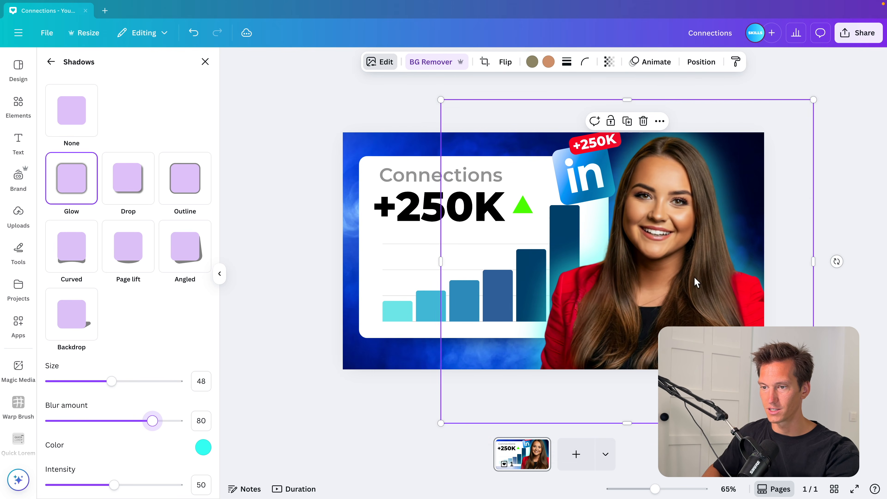
left_click_drag(441, 262, 515, 261)
Nudge the LinkedIn logo group slightly to the right
left_click(691, 72)
left_click_drag(578, 189, 580, 184)
left_click(580, 179)
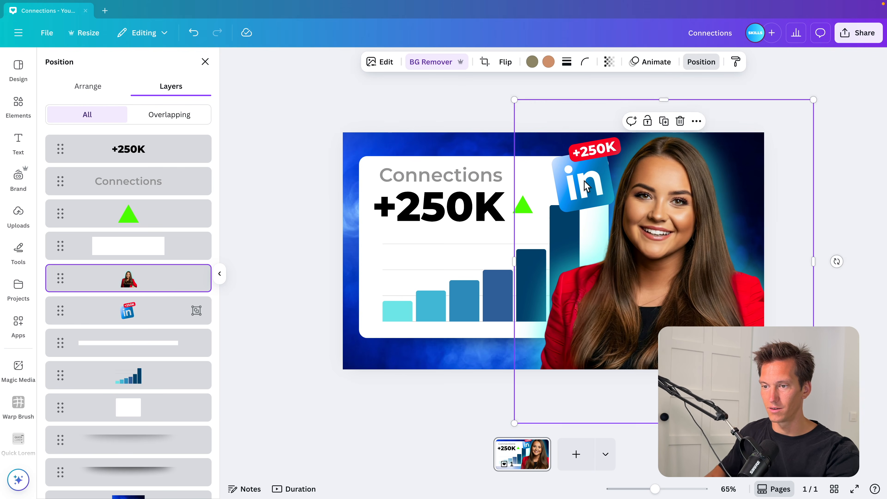
key("Right")
left_click(165, 310)
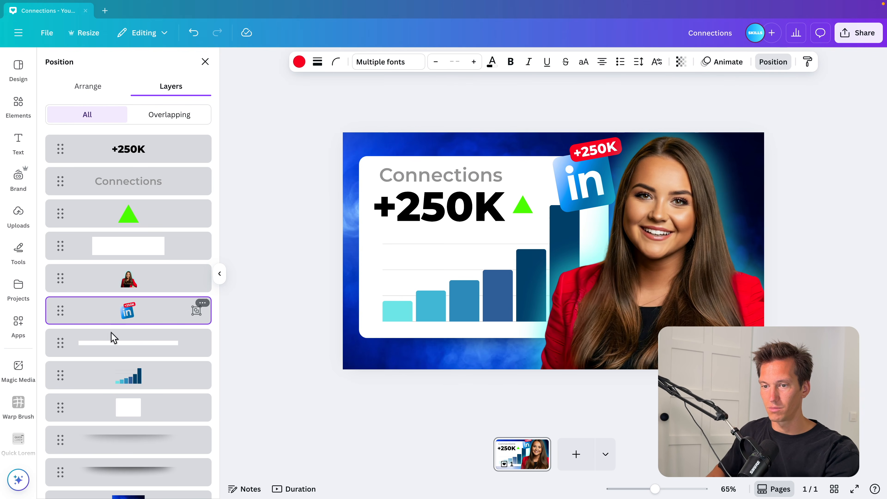
left_click(291, 237)
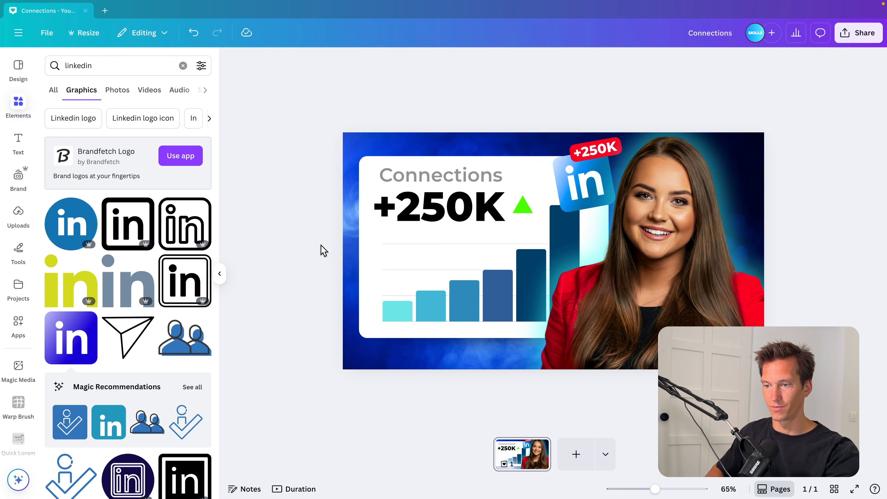
Search elements for "vignette" and add the first vignette graphic to the design
scroll(323, 245, "down", 2)
left_click(183, 65)
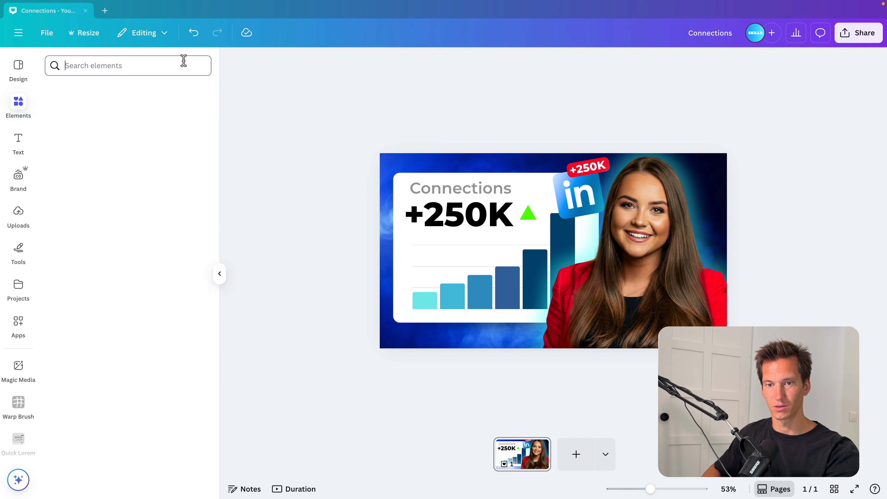
type("vignette")
key("Return")
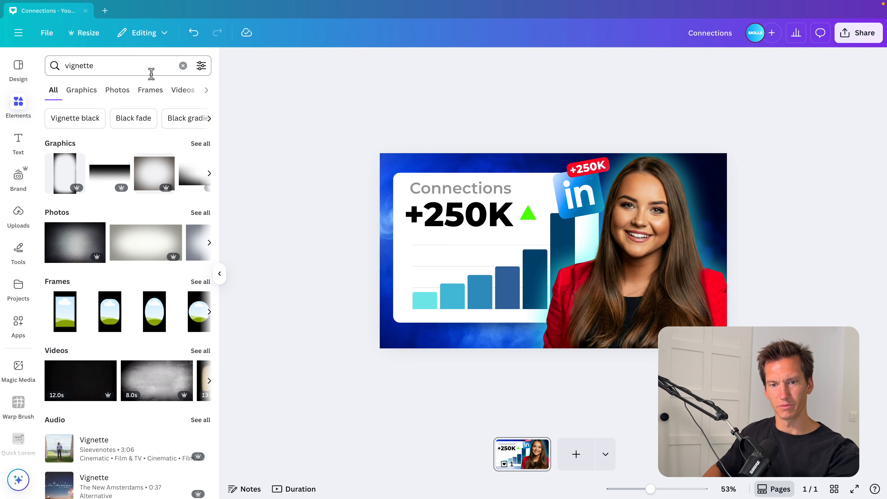
left_click(63, 175)
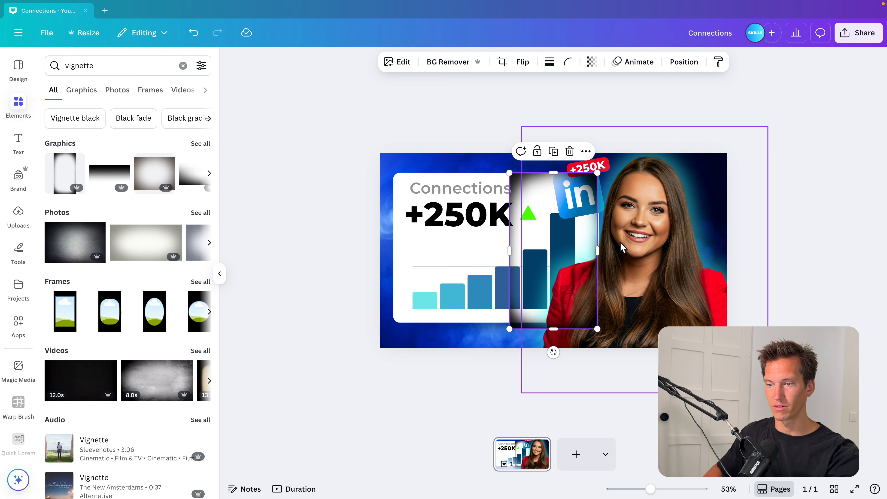
Stretch the vignette graphic so it covers the entire canvas
left_click_drag(553, 352, 659, 250)
left_click_drag(602, 260, 506, 206)
left_click_drag(536, 241, 728, 349)
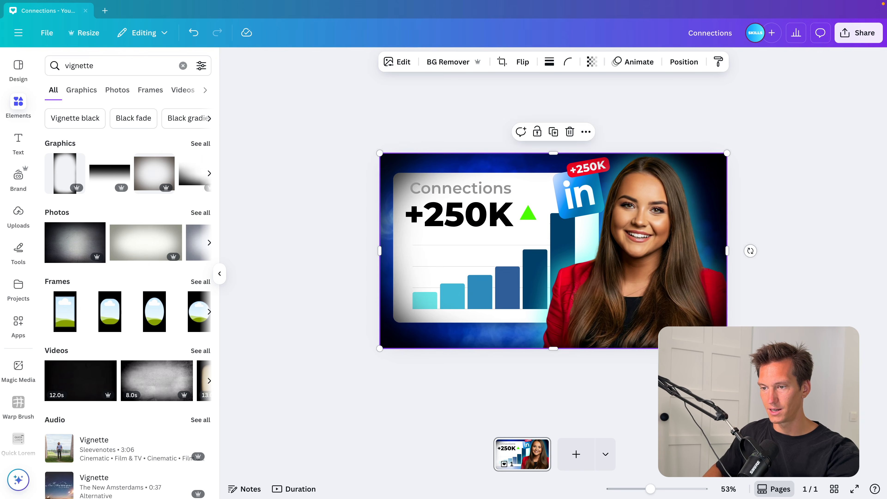
Set the vignette graphic's transparency to 92
left_click(792, 321)
left_click(712, 185)
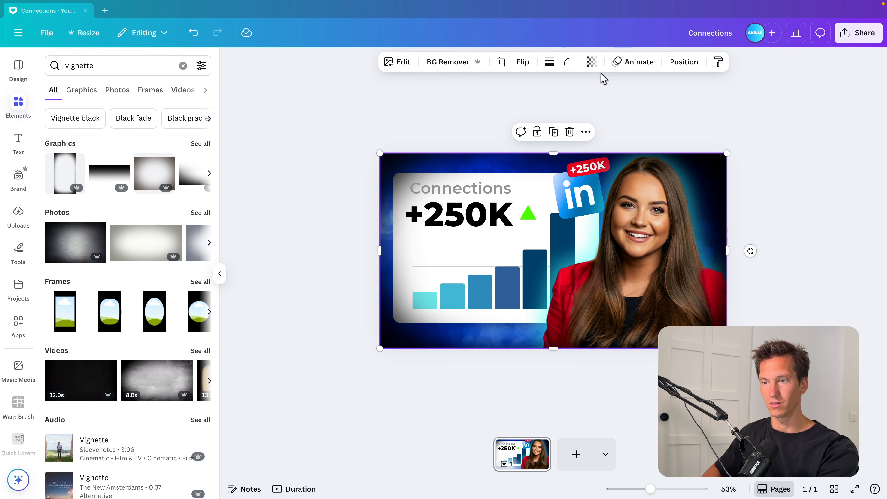
left_click(590, 62)
left_click_drag(620, 104, 609, 109)
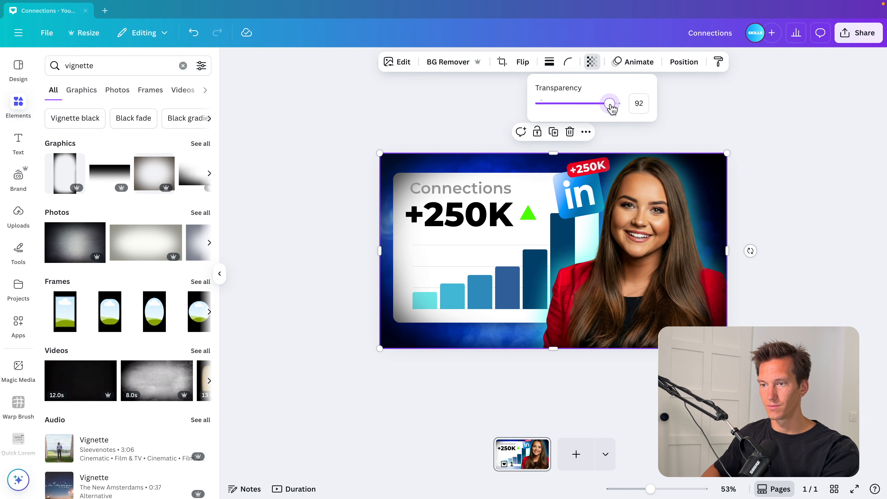
Reorder the layers so the vignette sits behind the woman's photo
left_click(683, 62)
left_click_drag(131, 212, 134, 324)
left_click(794, 214)
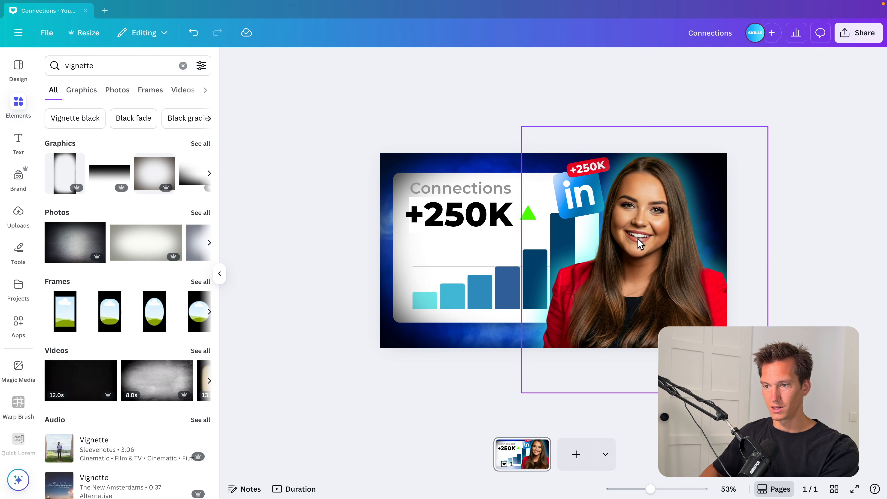
Adjust the woman's photo with brightness 18, contrast 18 and highlights 5
left_click(638, 232)
left_click(367, 60)
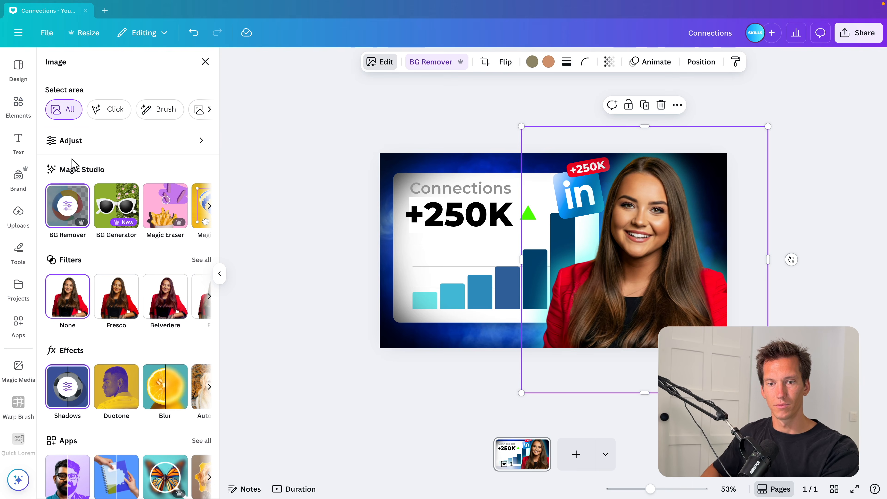
left_click(83, 142)
left_click_drag(113, 294, 127, 297)
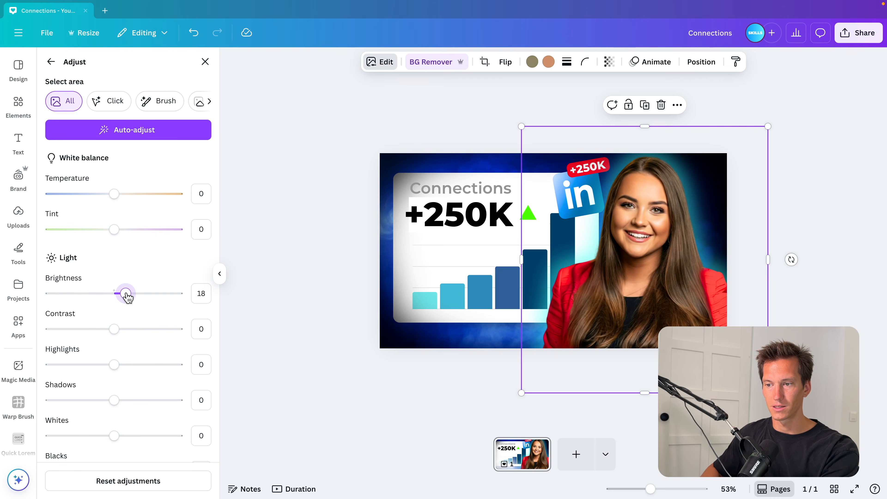
left_click(117, 364)
Set the photo's shadows to 1 and vibrance to 6, and raise its saturation slightly
scroll(116, 365, "down", 2)
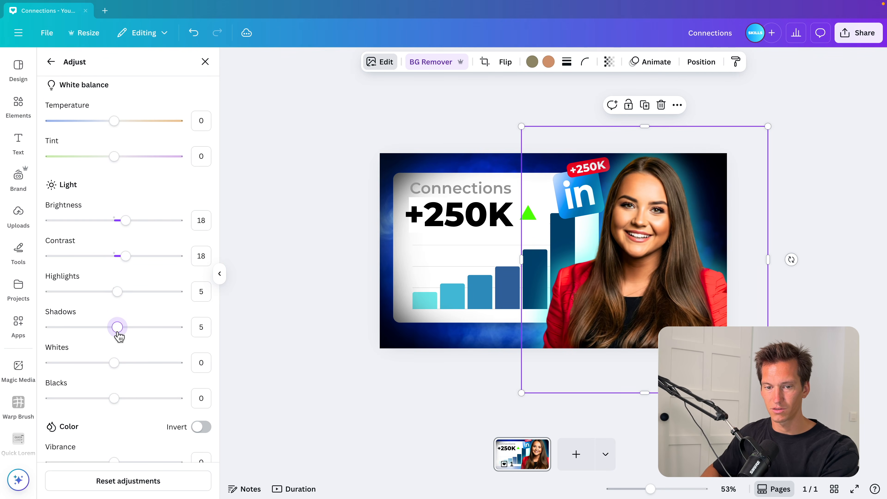
scroll(117, 336, "down", 3)
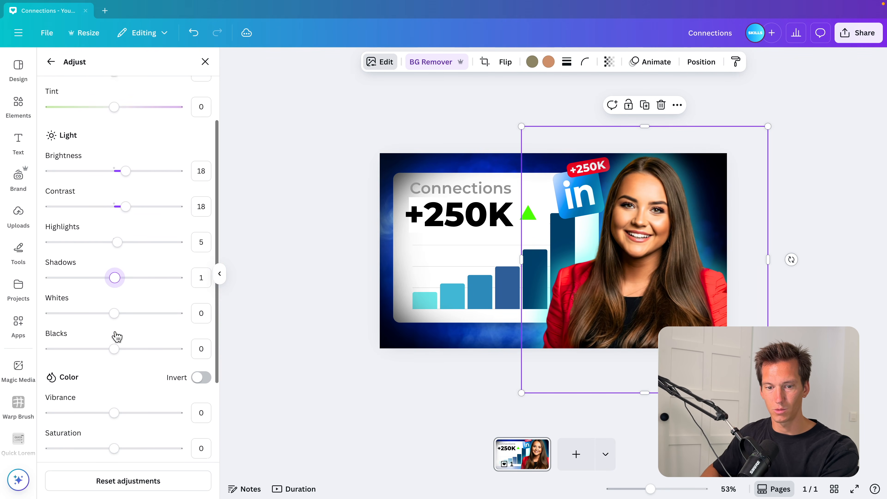
left_click_drag(114, 364, 118, 365)
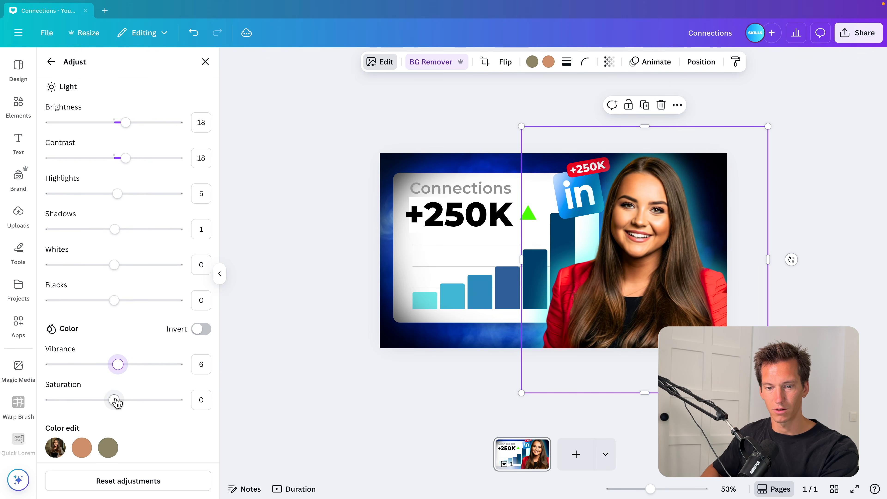
left_click_drag(113, 400, 121, 401)
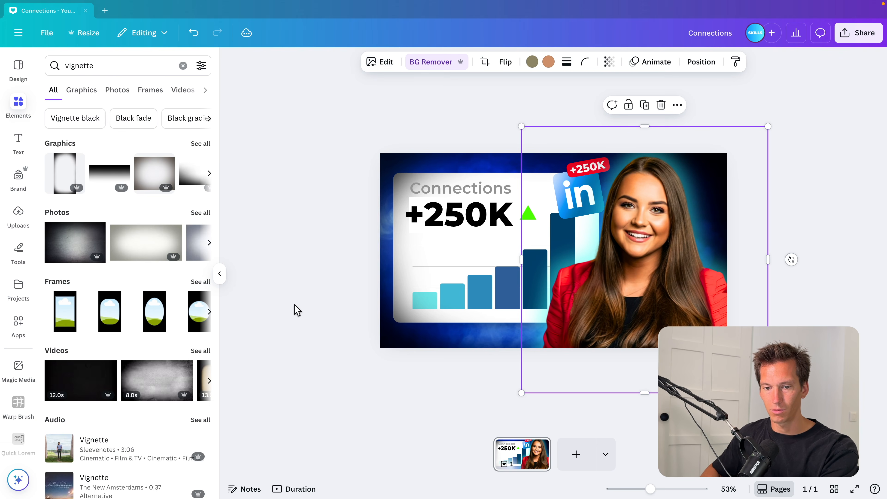
Deselect everything and preview the thumbnail in full screen
left_click(296, 310)
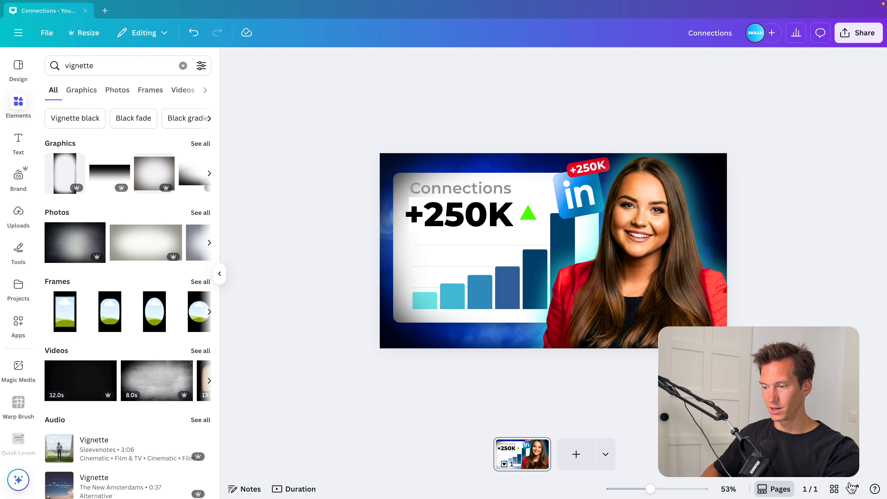
left_click(853, 488)
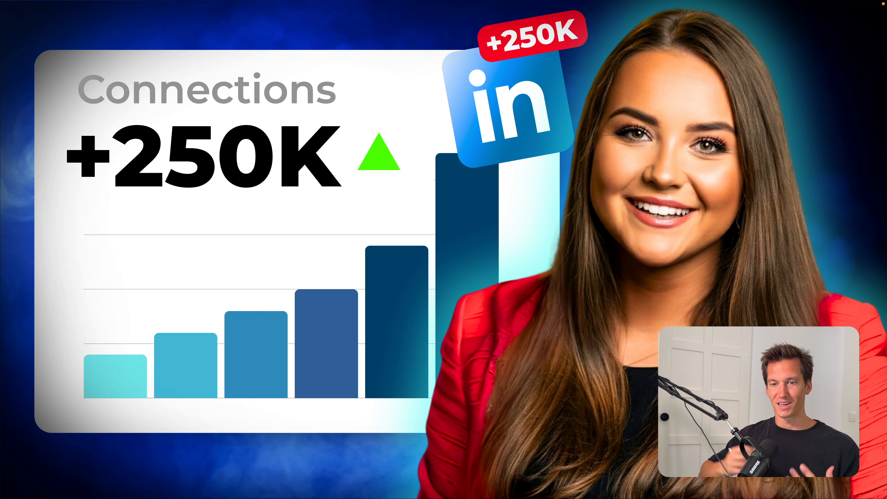